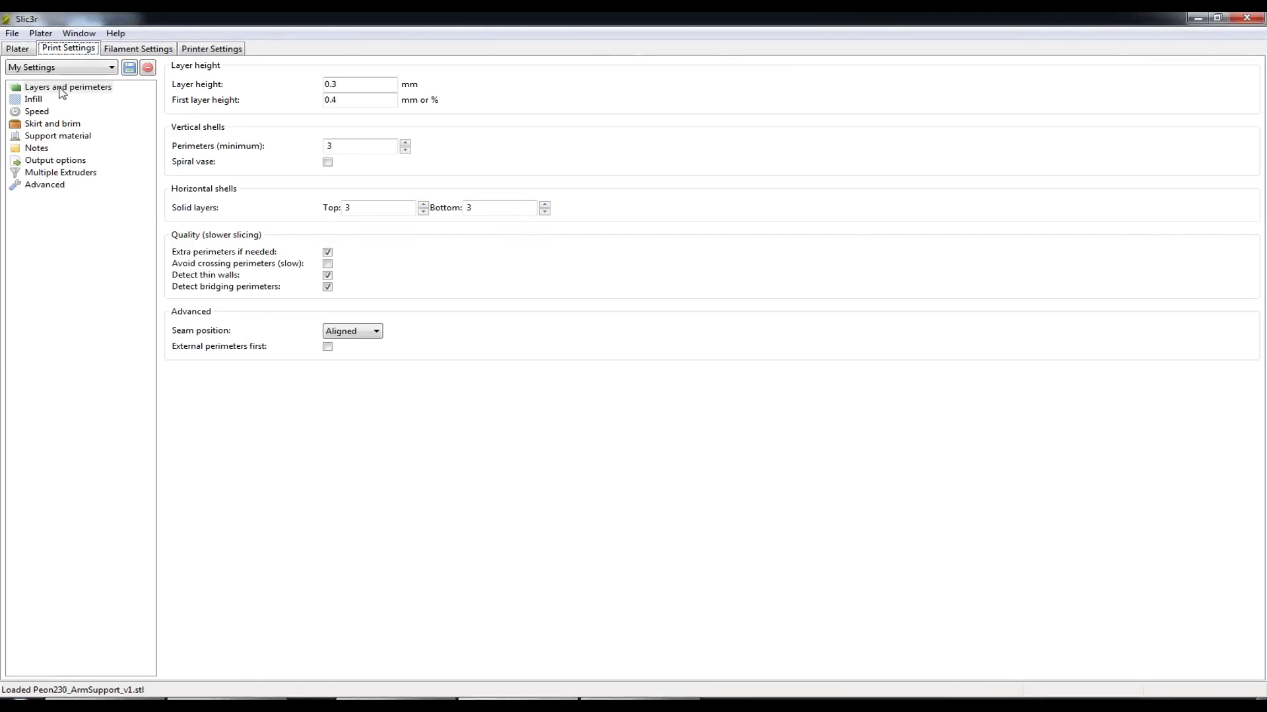
- Browse the Infill and Speed pages, then return to Layers and perimeters
{"action": "left_click", "coordinate": [31, 100]}
{"action": "left_click", "coordinate": [36, 112]}
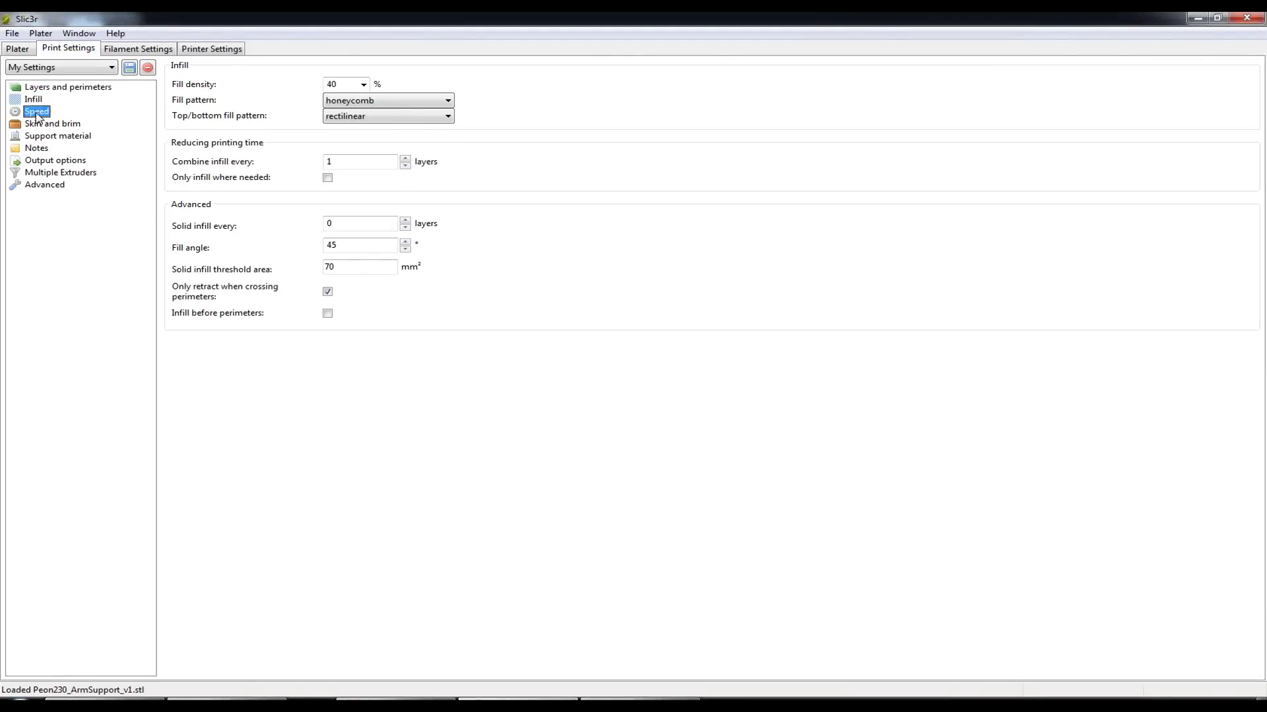
{"action": "left_click", "coordinate": [35, 101]}
{"action": "left_click", "coordinate": [38, 91]}
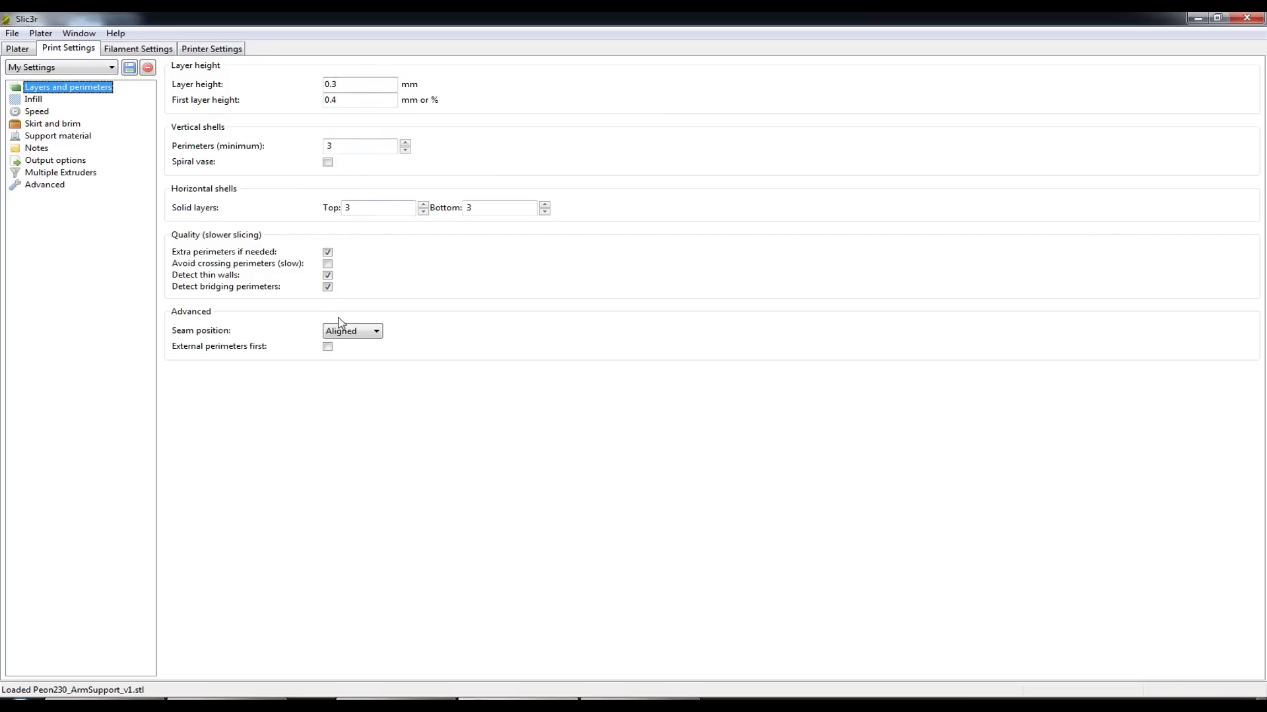
- Load the Working preset, compare it with My Settings, then reload Working
{"action": "left_click", "coordinate": [110, 67]}
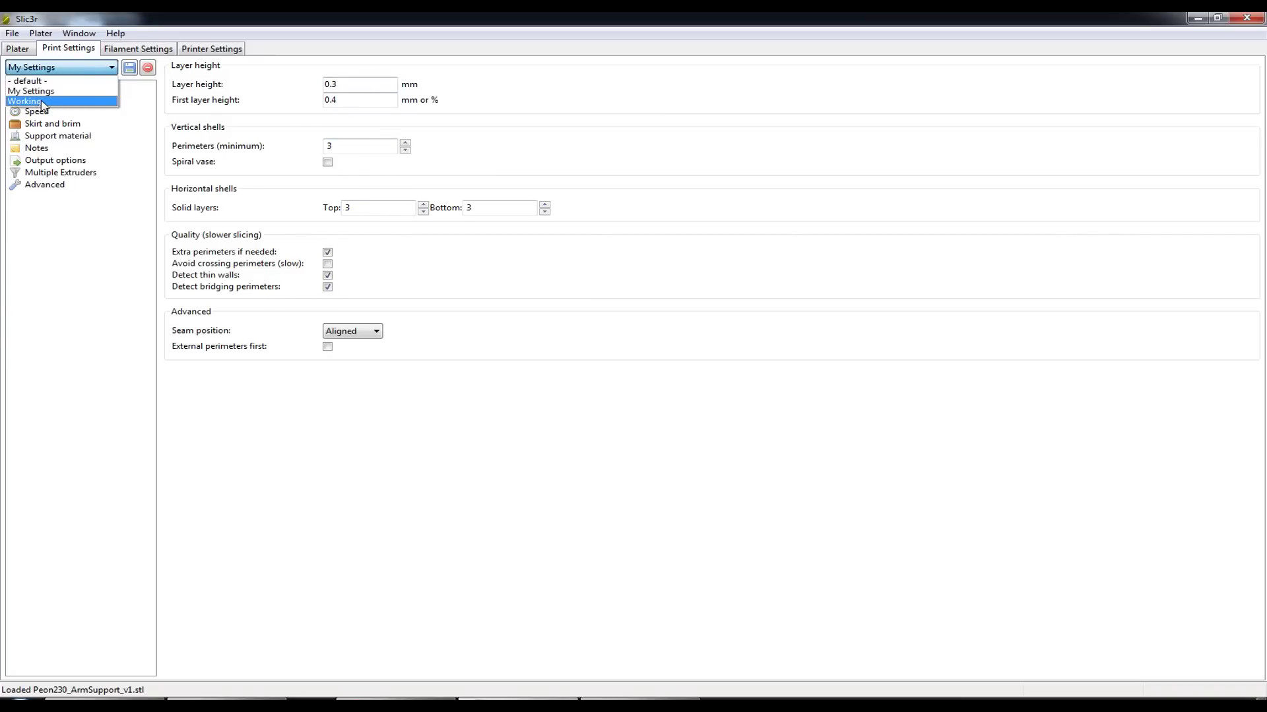
{"action": "left_click", "coordinate": [53, 102]}
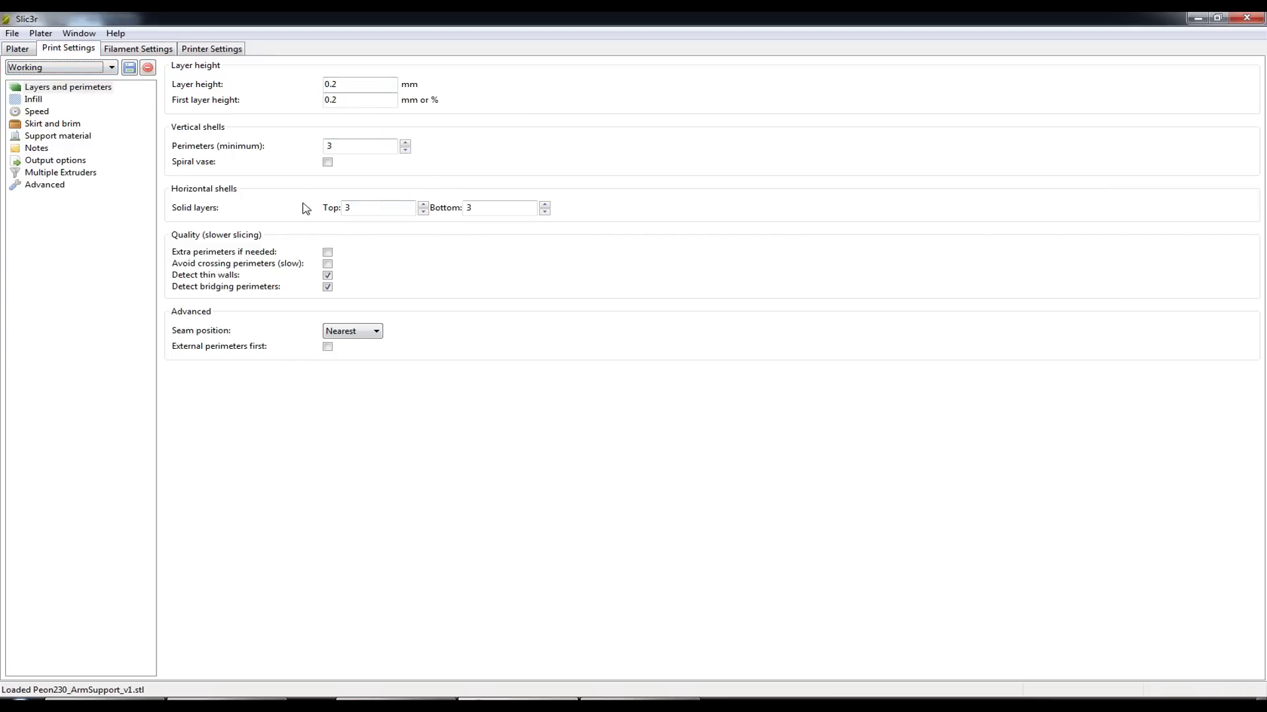
{"action": "left_click", "coordinate": [80, 73]}
{"action": "left_click", "coordinate": [58, 89]}
{"action": "left_click", "coordinate": [70, 67]}
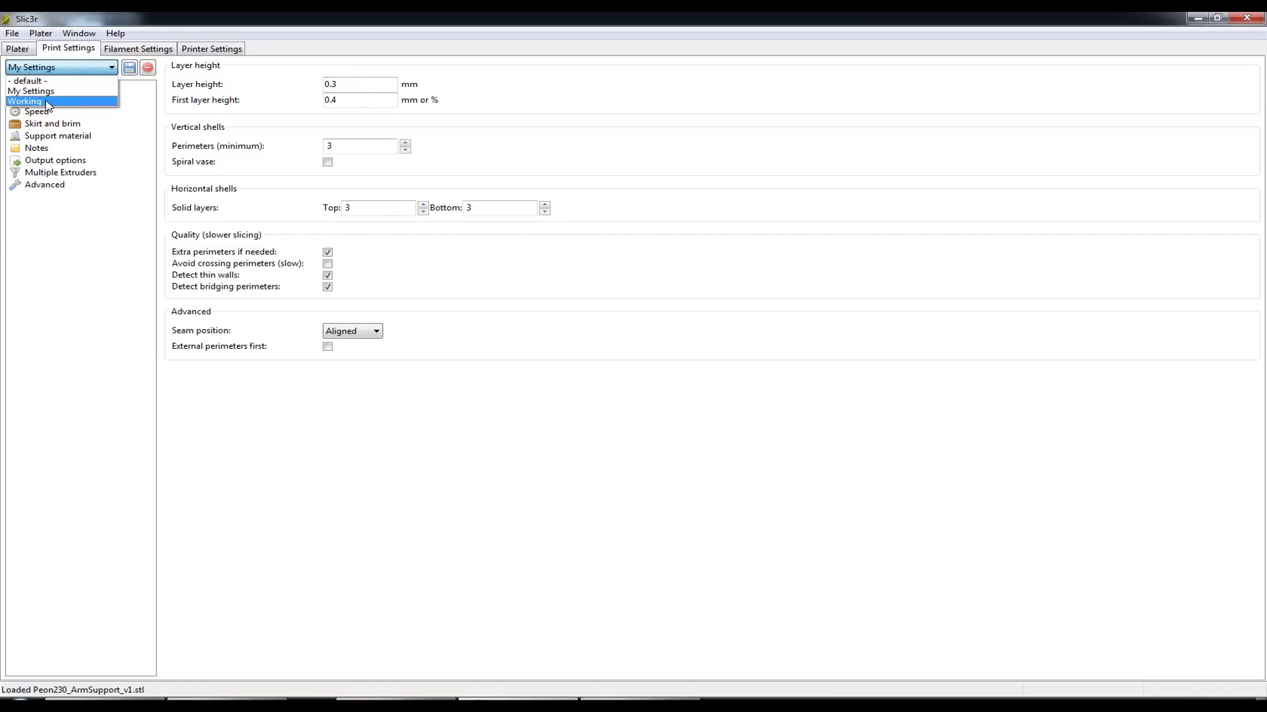
{"action": "left_click", "coordinate": [47, 101]}
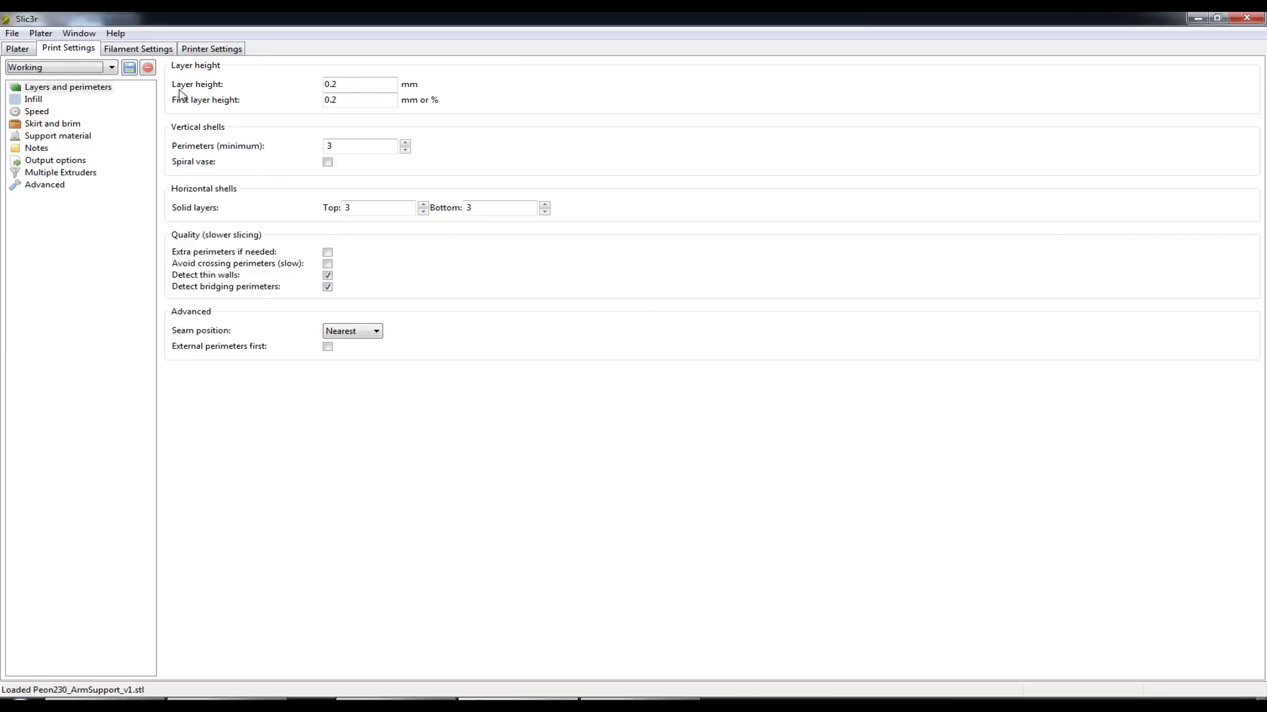
- Review the 0.2 mm layer and first-layer heights, minimum perimeters, and top/bottom solid layers
{"action": "left_click", "coordinate": [385, 84]}
{"action": "left_click", "coordinate": [333, 100]}
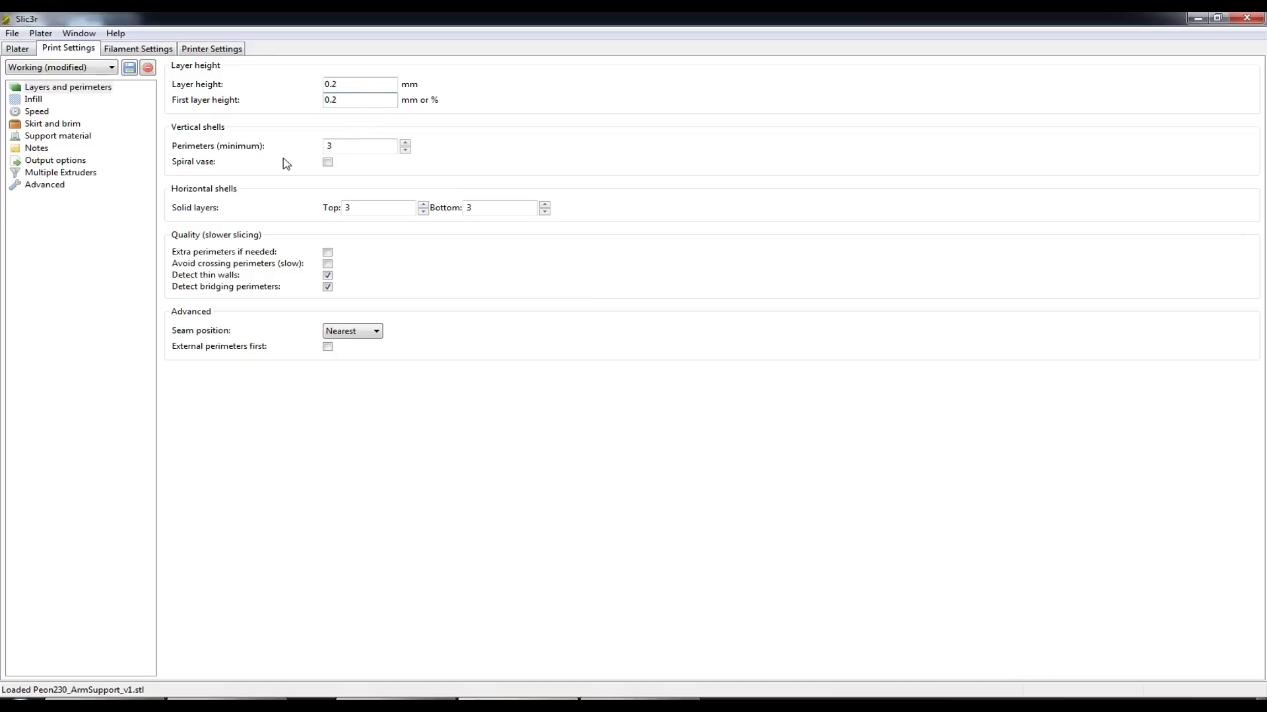
{"action": "left_click", "coordinate": [370, 147]}
{"action": "left_click", "coordinate": [381, 213]}
{"action": "left_click", "coordinate": [470, 208]}
- Set the seam position to Aligned, then change it back to Nearest
{"action": "left_click", "coordinate": [370, 331]}
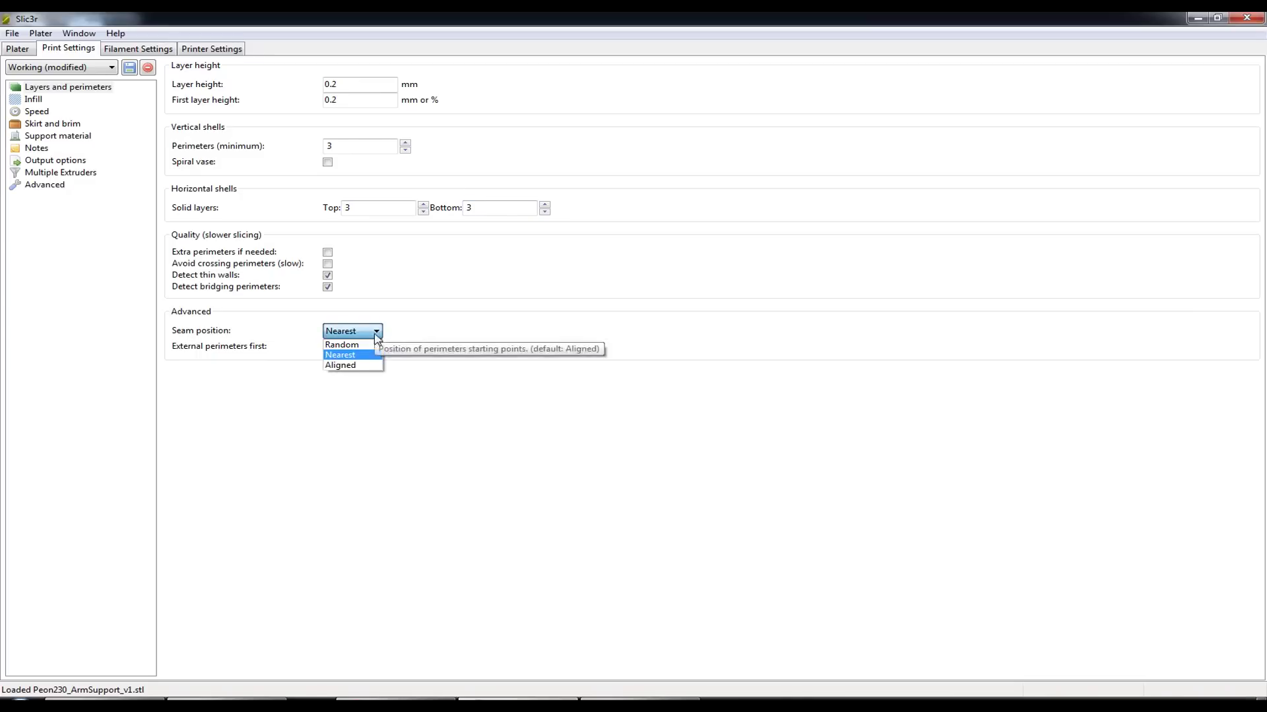
{"action": "left_click", "coordinate": [358, 366]}
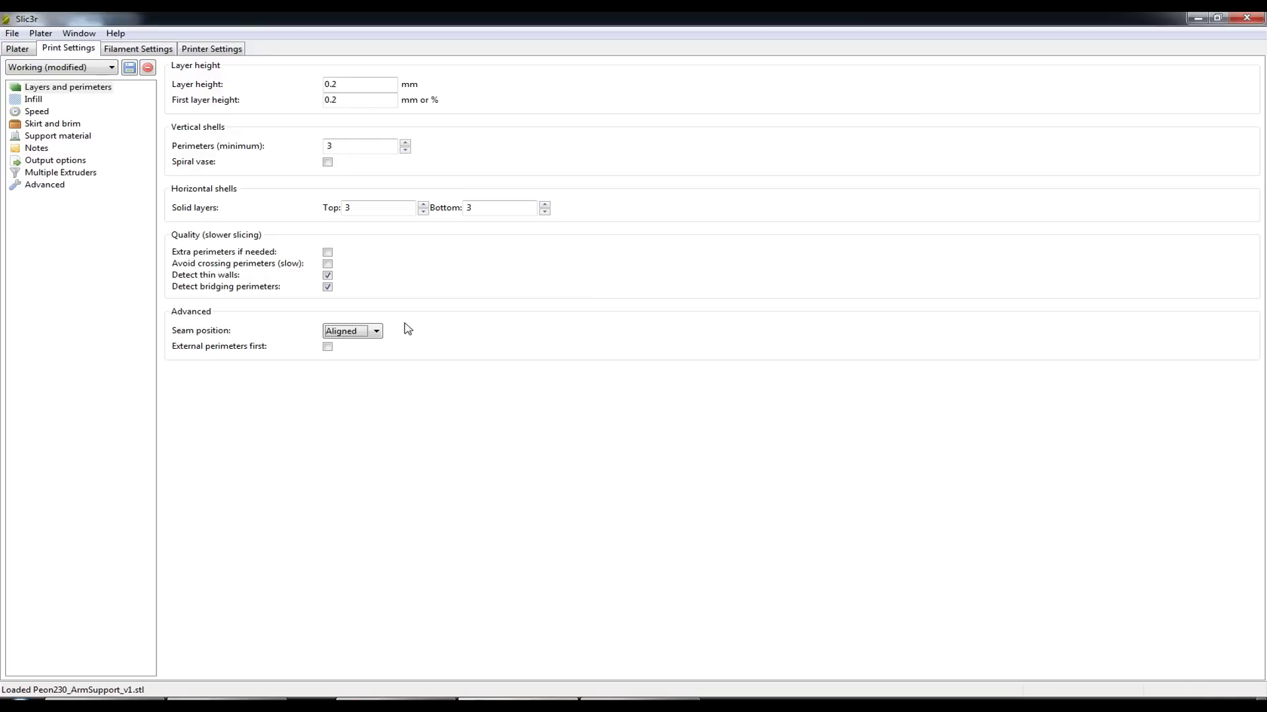
{"action": "left_click", "coordinate": [364, 332]}
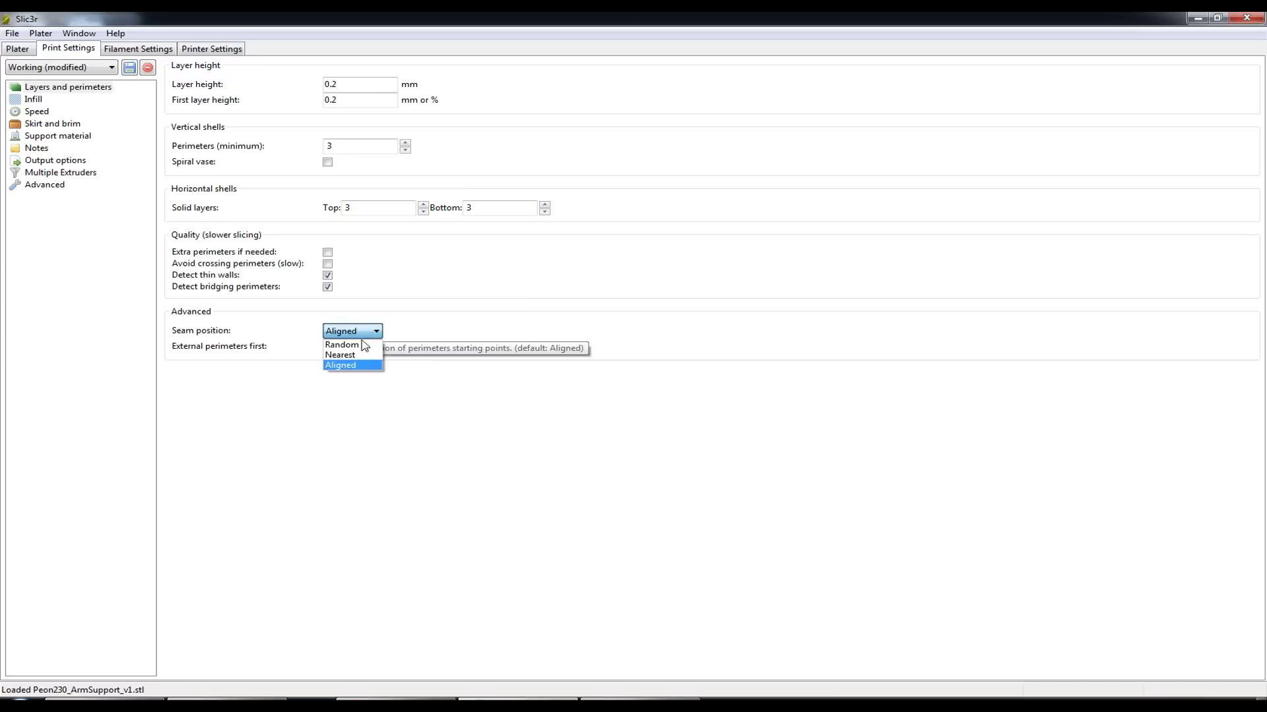
{"action": "left_click", "coordinate": [345, 357]}
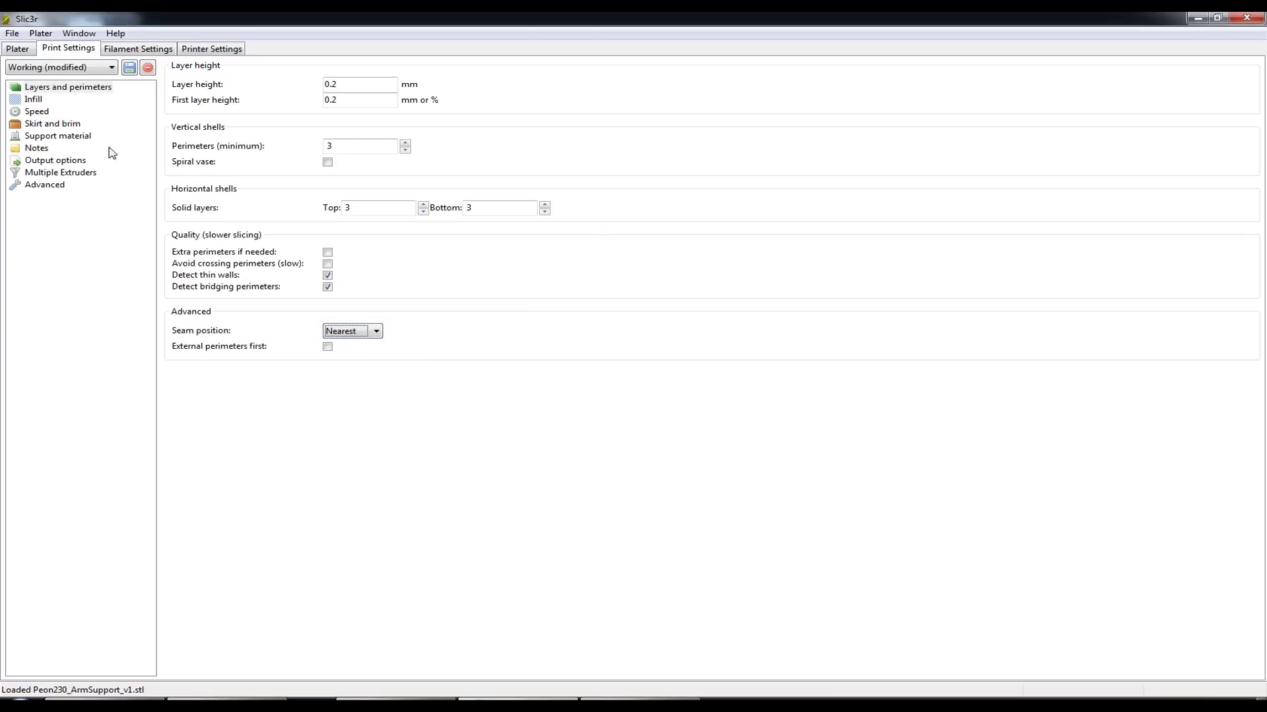
- On the Infill page, raise fill density from 30% to 50%, keeping the line pattern
{"action": "left_click", "coordinate": [34, 99]}
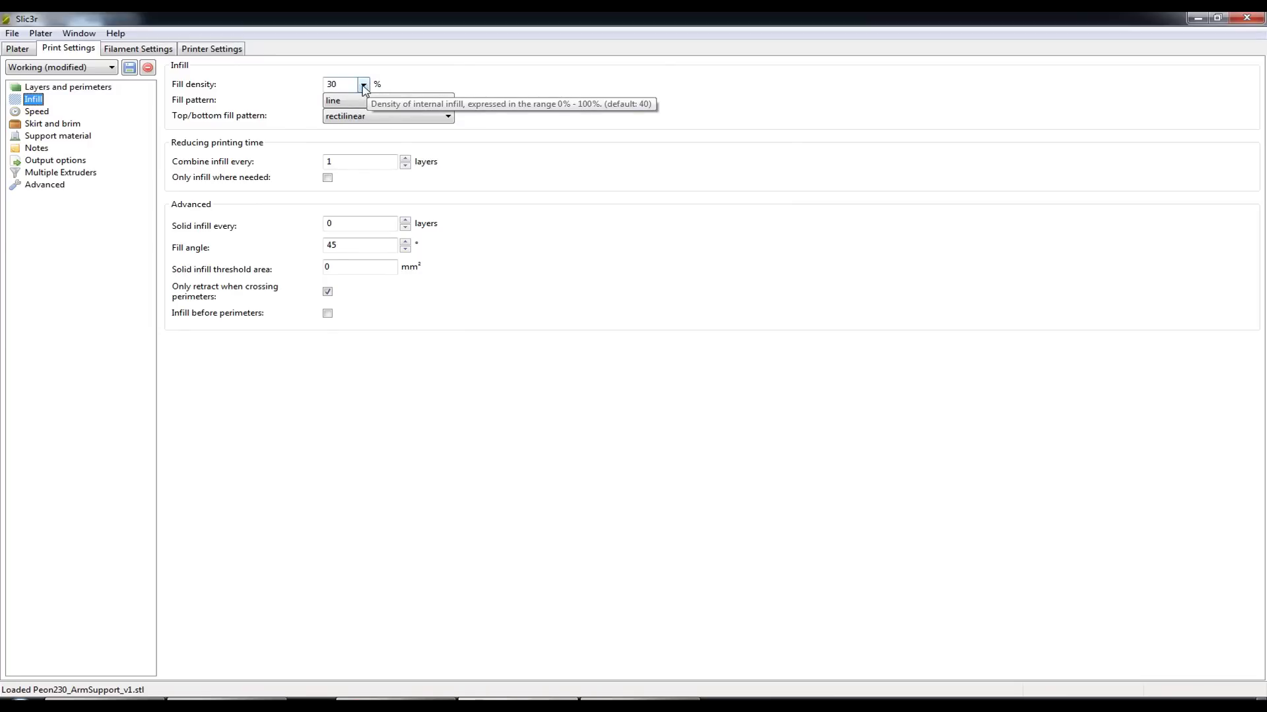
{"action": "left_click", "coordinate": [364, 85]}
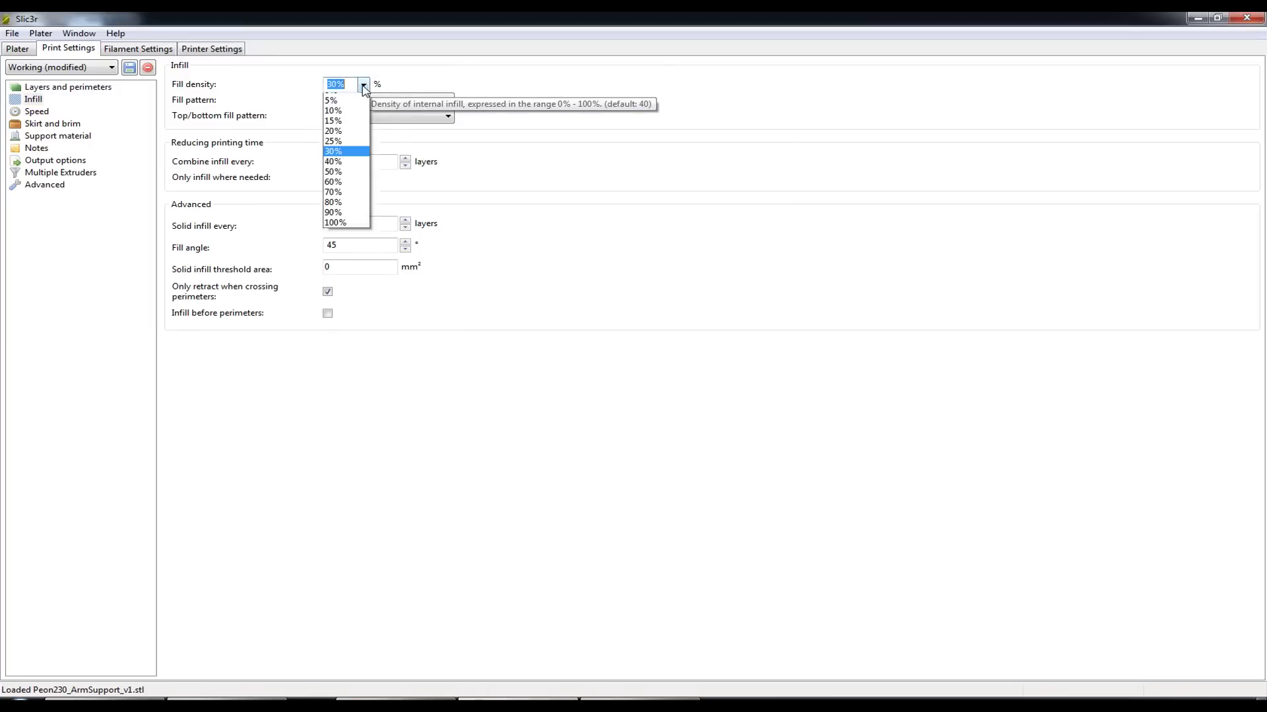
{"action": "left_click", "coordinate": [351, 180]}
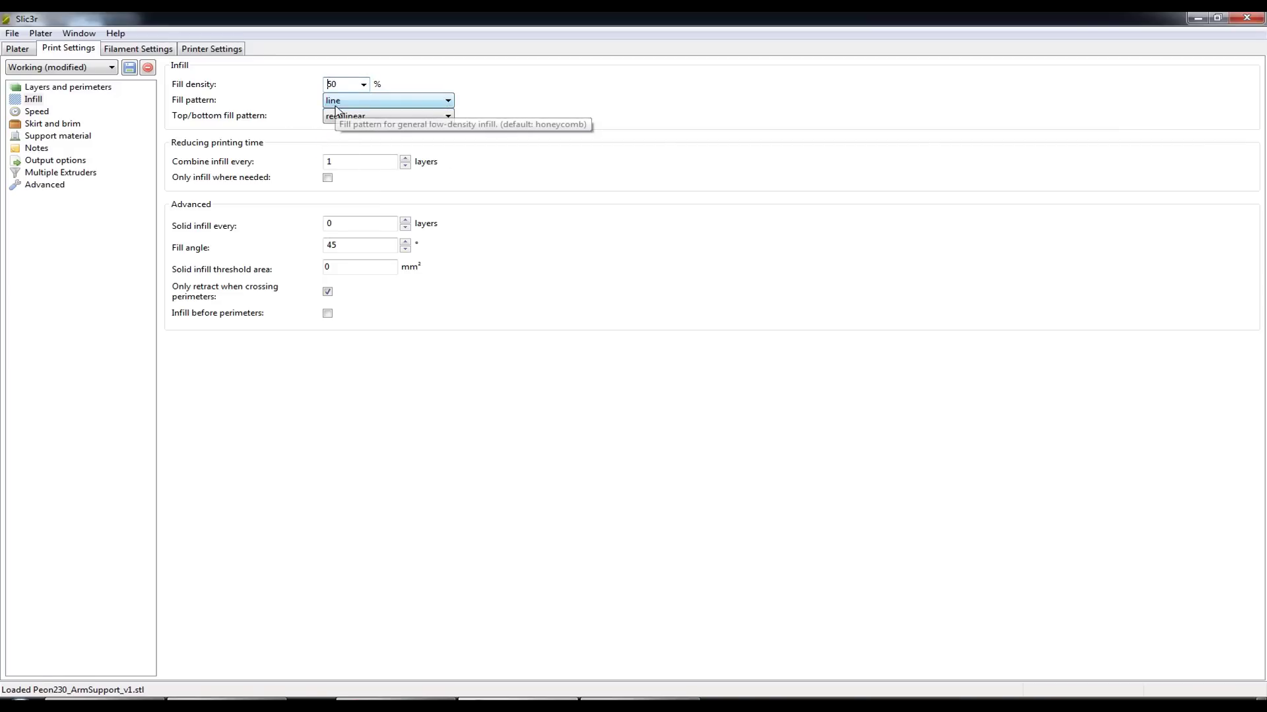
{"action": "left_click", "coordinate": [356, 103]}
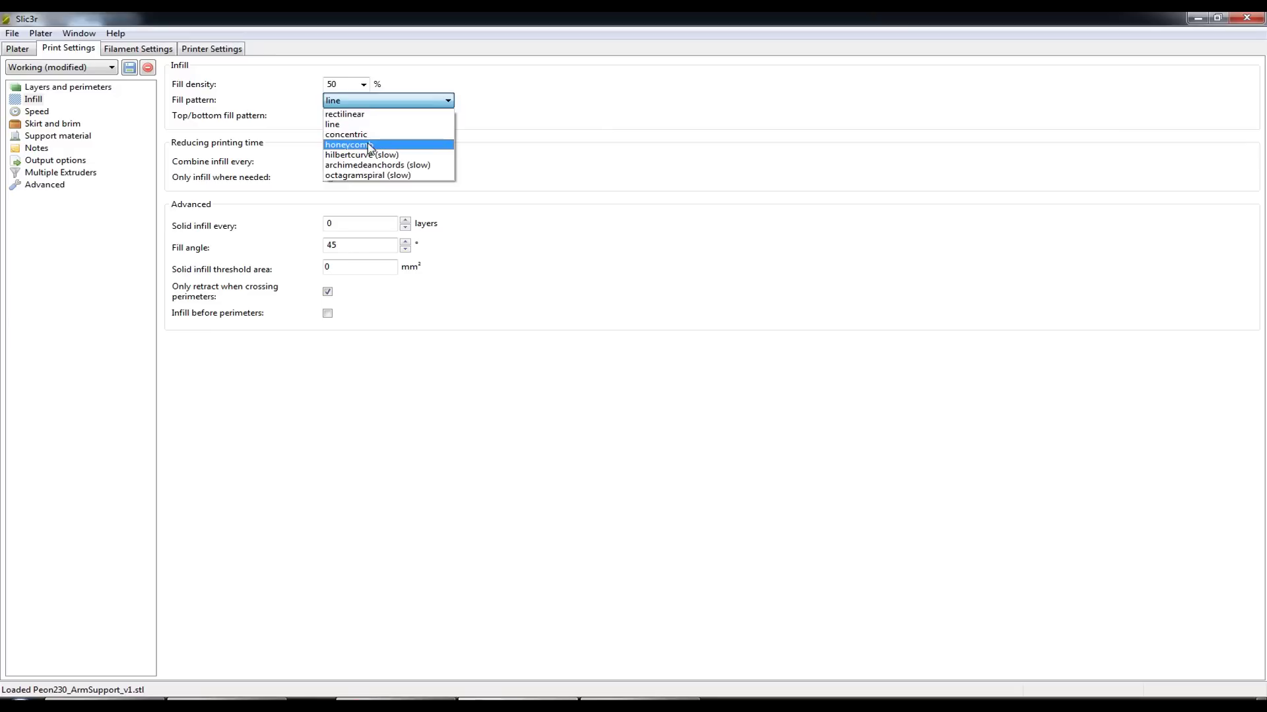
{"action": "left_click", "coordinate": [386, 125]}
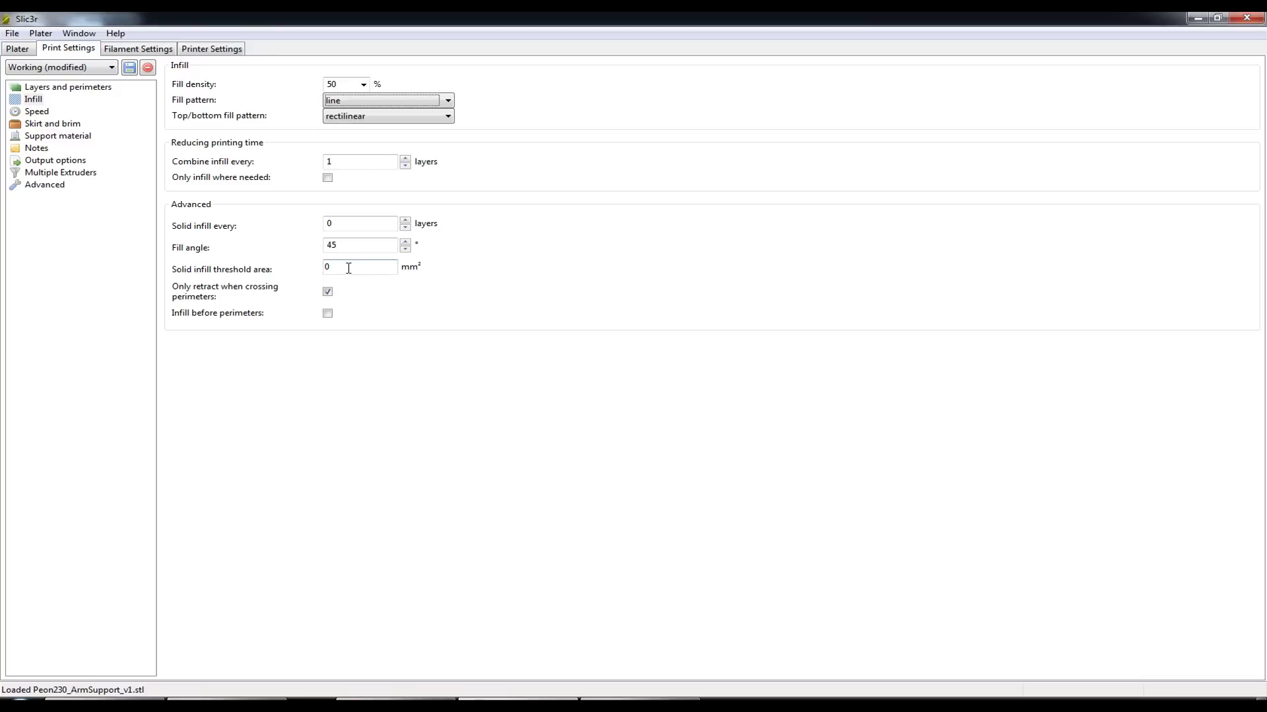
{"action": "mouse_move", "coordinate": [349, 268]}
{"action": "left_click", "coordinate": [362, 267]}
- On the Speed page, inspect the perimeters speed and the 75% small perimeters value
{"action": "left_click", "coordinate": [37, 112]}
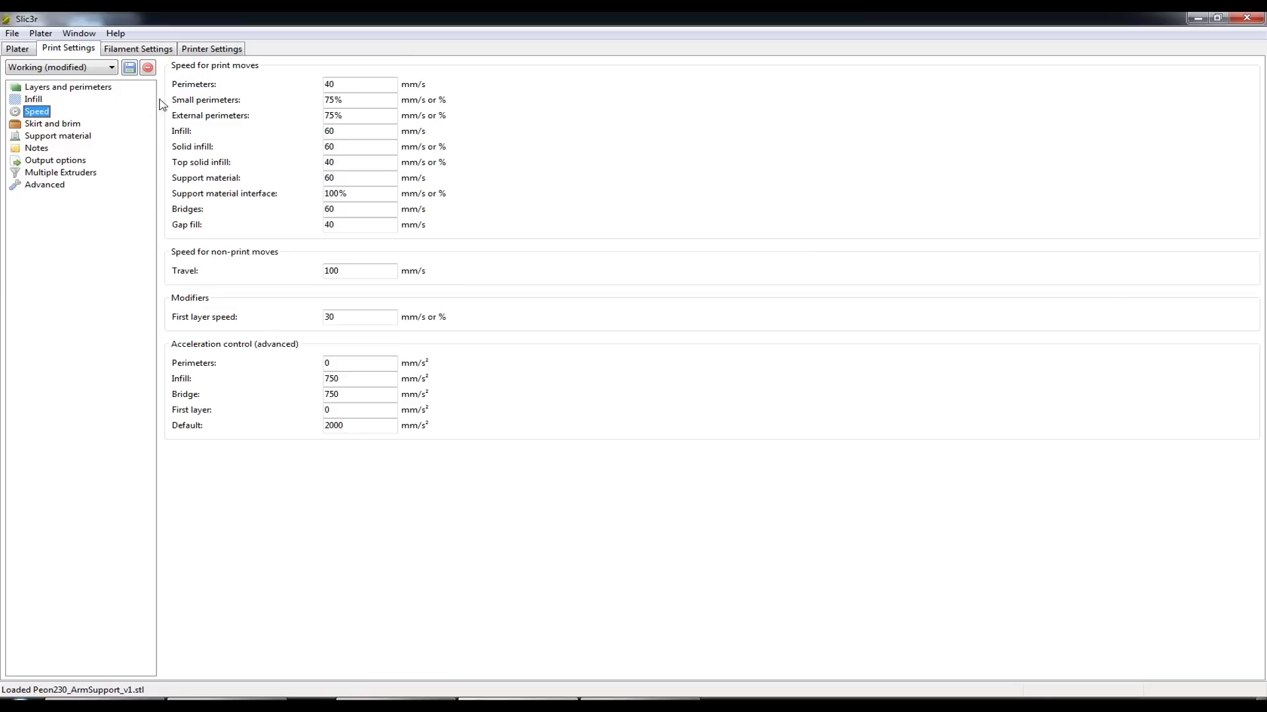
{"action": "left_click", "coordinate": [370, 85]}
{"action": "left_click", "coordinate": [364, 98]}
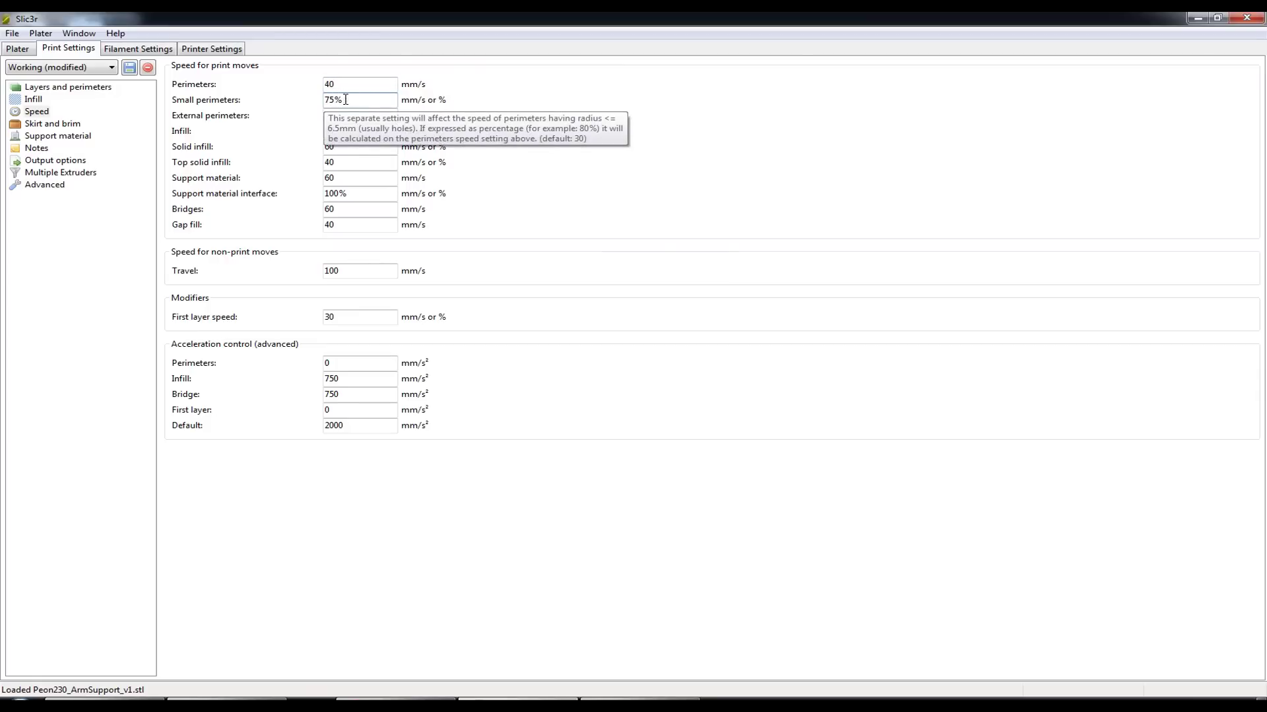
{"action": "left_click_drag", "start_coordinate": [357, 100], "coordinate": [316, 100]}
{"action": "left_click", "coordinate": [386, 85]}
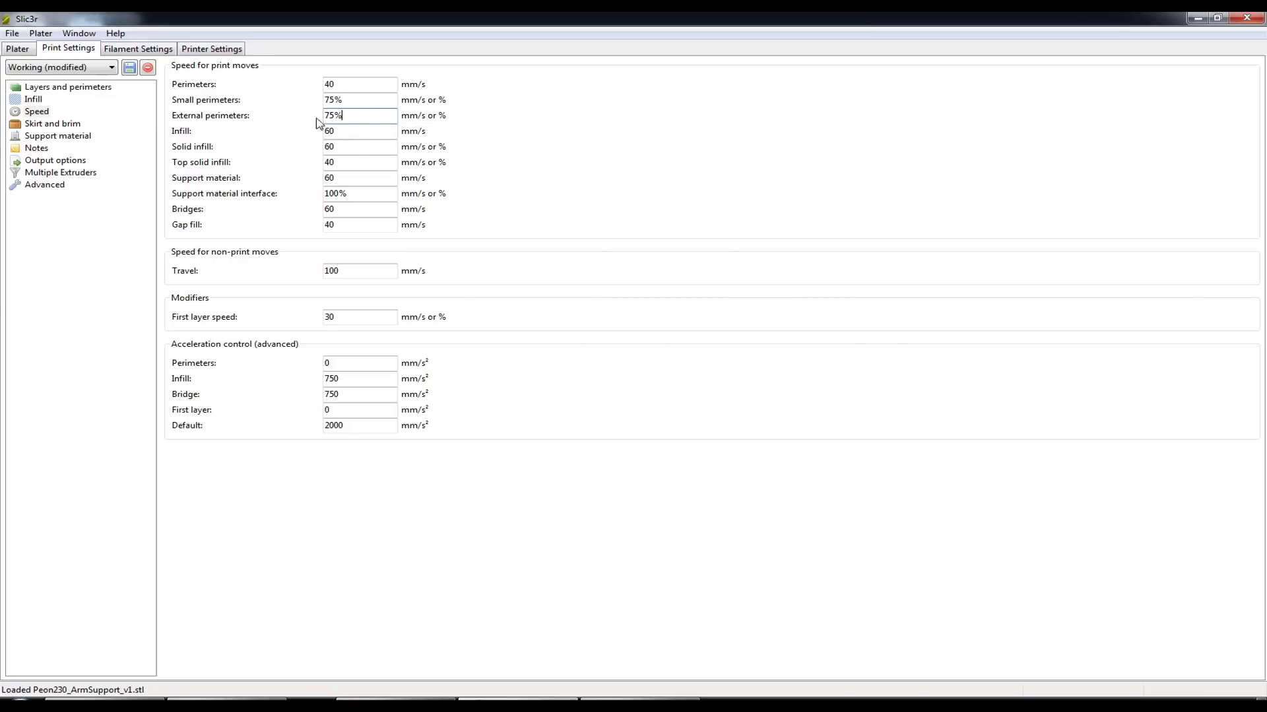
- Review the infill, solid, support, bridge, gap fill, travel and first layer speeds
{"action": "left_click", "coordinate": [369, 132]}
{"action": "left_click", "coordinate": [365, 147]}
{"action": "left_click", "coordinate": [365, 162]}
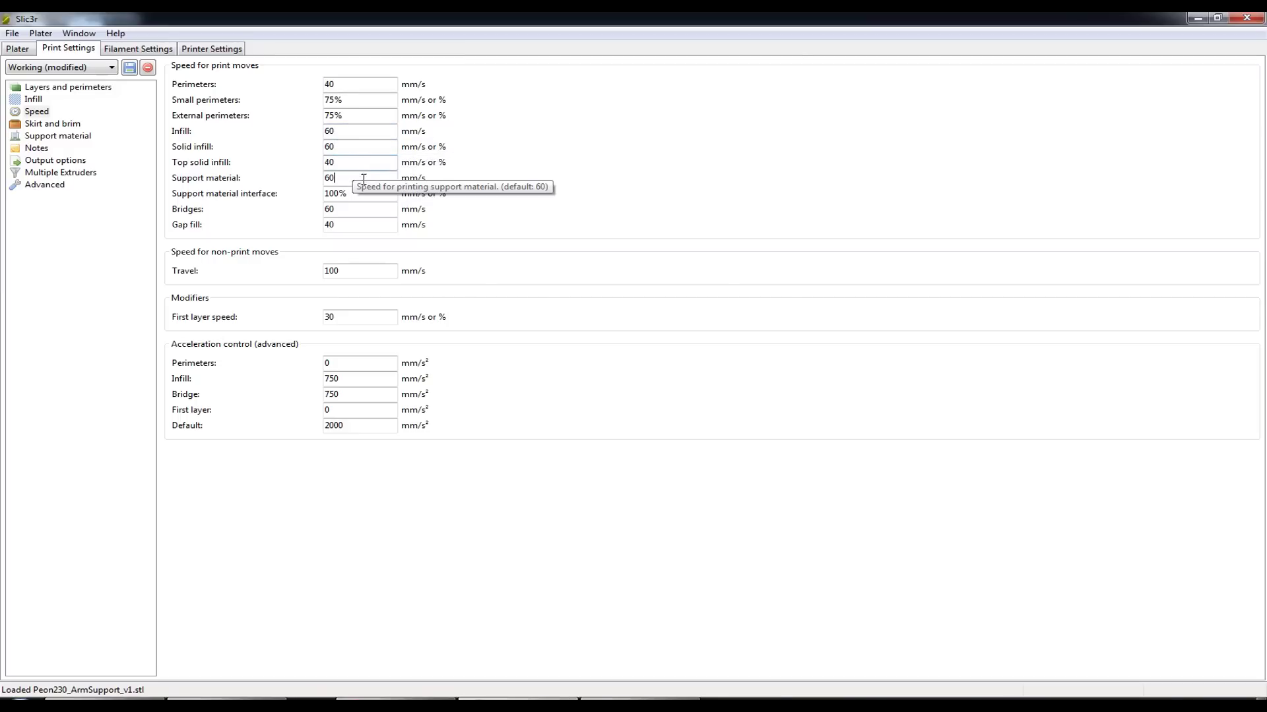
{"action": "left_click", "coordinate": [360, 179]}
{"action": "left_click", "coordinate": [373, 192]}
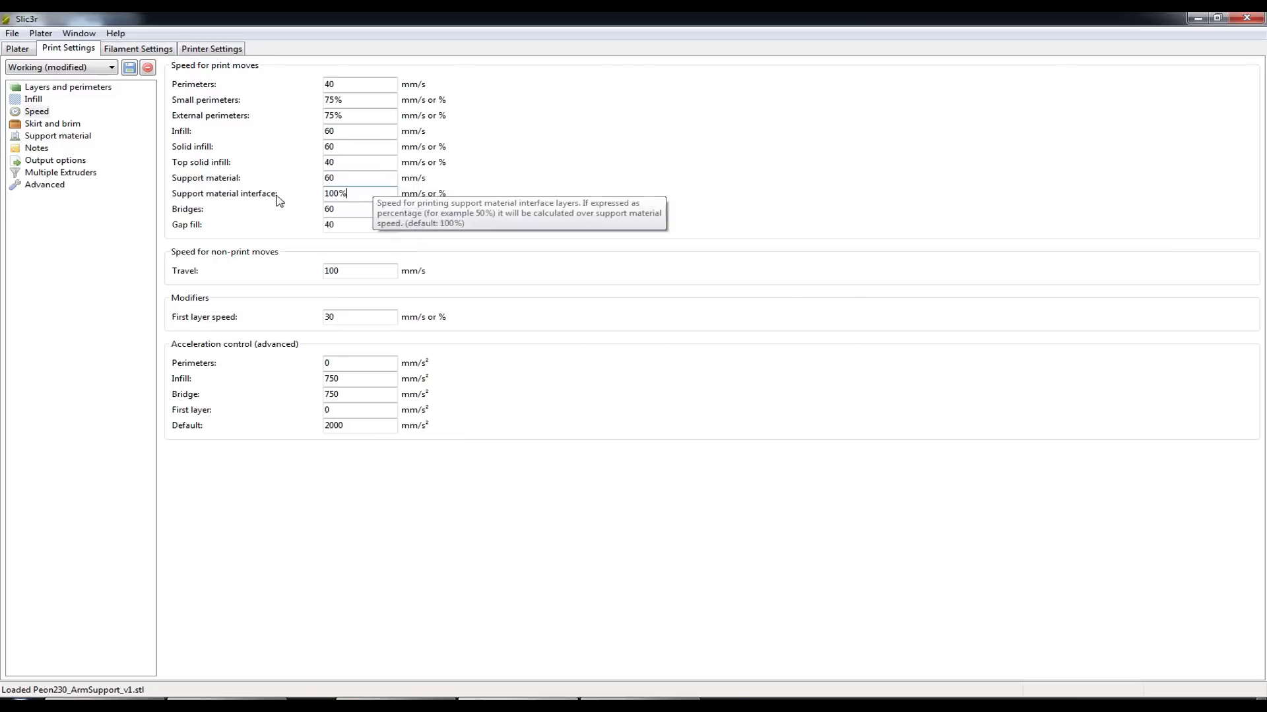
{"action": "left_click", "coordinate": [342, 209]}
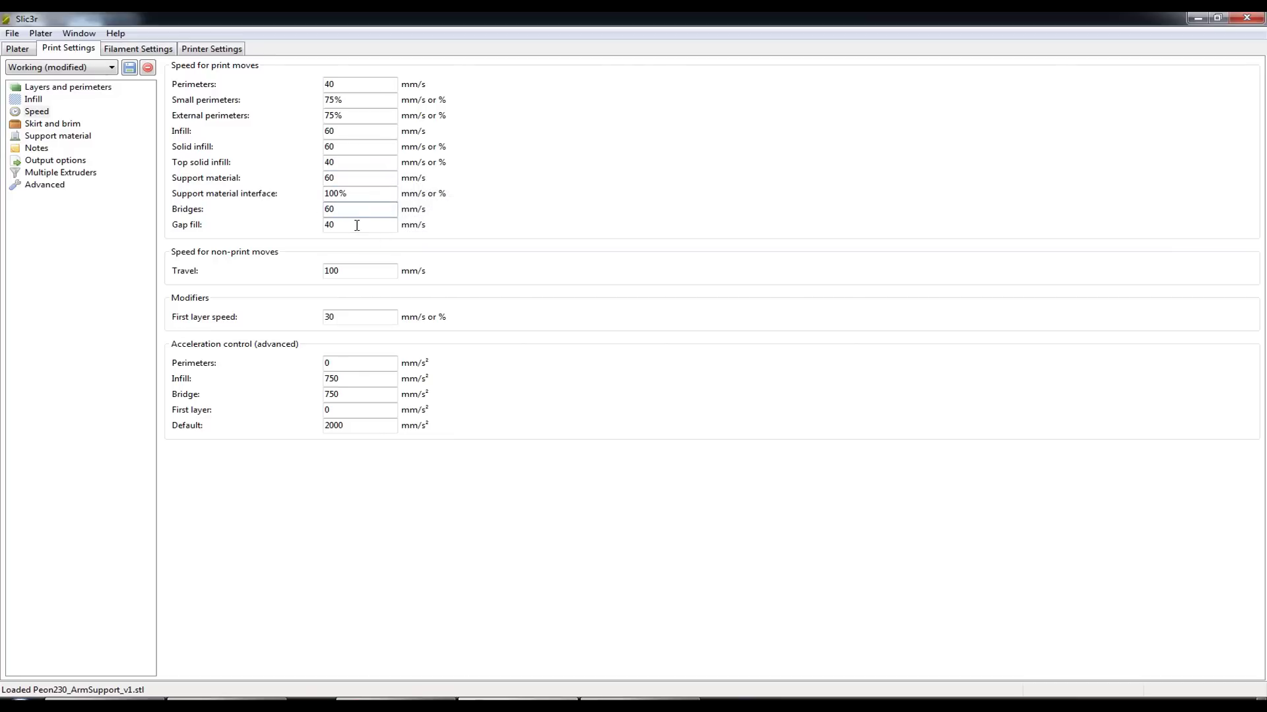
{"action": "left_click", "coordinate": [336, 224]}
{"action": "left_click", "coordinate": [364, 273]}
{"action": "left_click", "coordinate": [367, 314]}
{"action": "left_click", "coordinate": [353, 378]}
{"action": "mouse_move", "coordinate": [383, 381]}
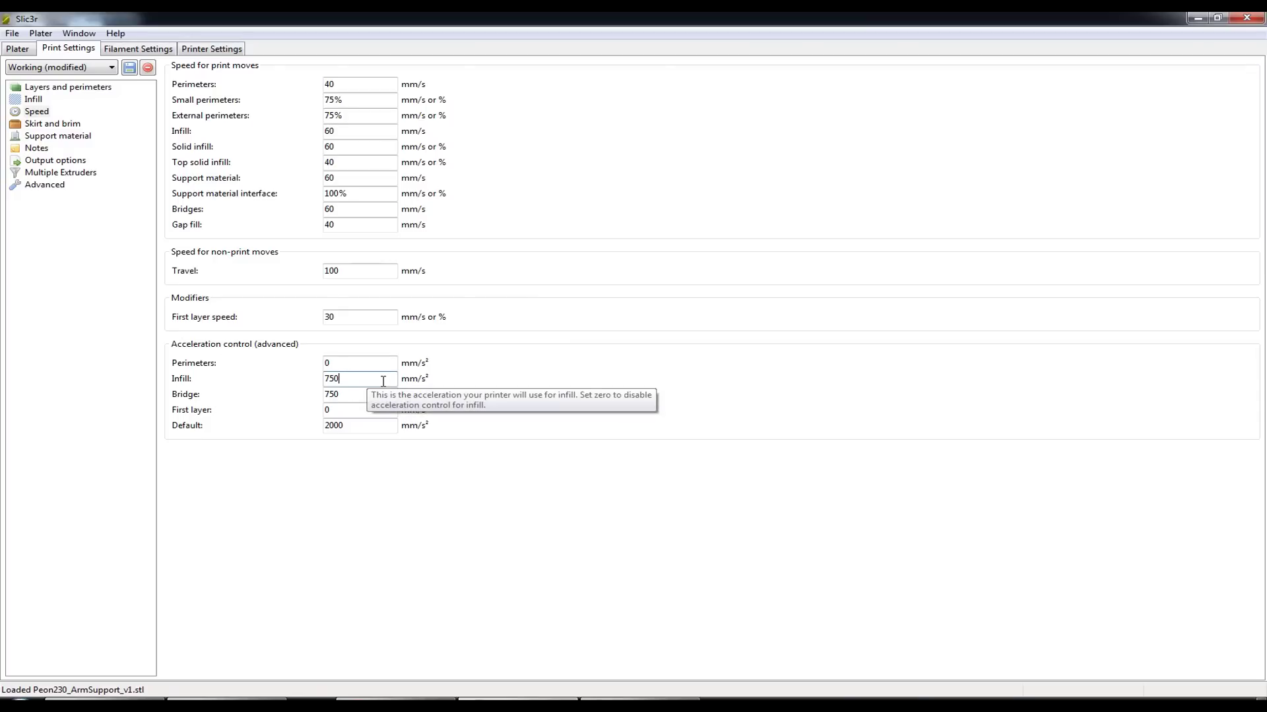
{"action": "left_click", "coordinate": [362, 85]}
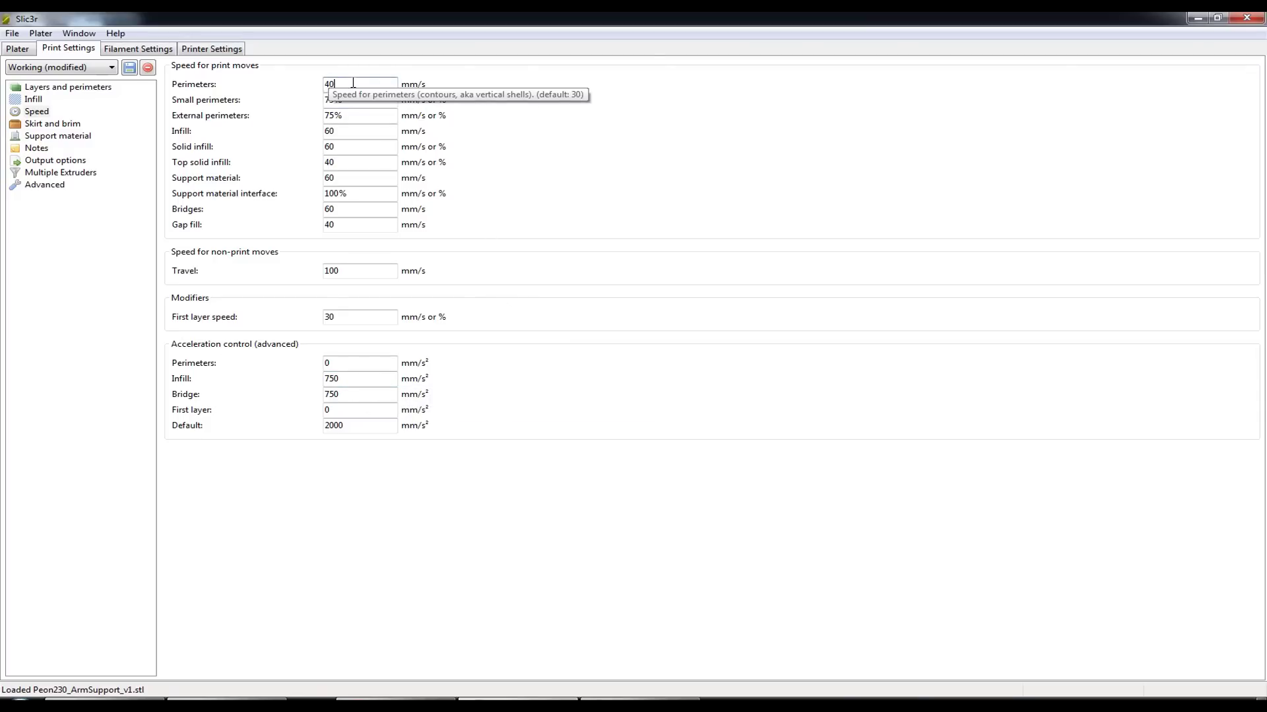
{"action": "left_click", "coordinate": [357, 379]}
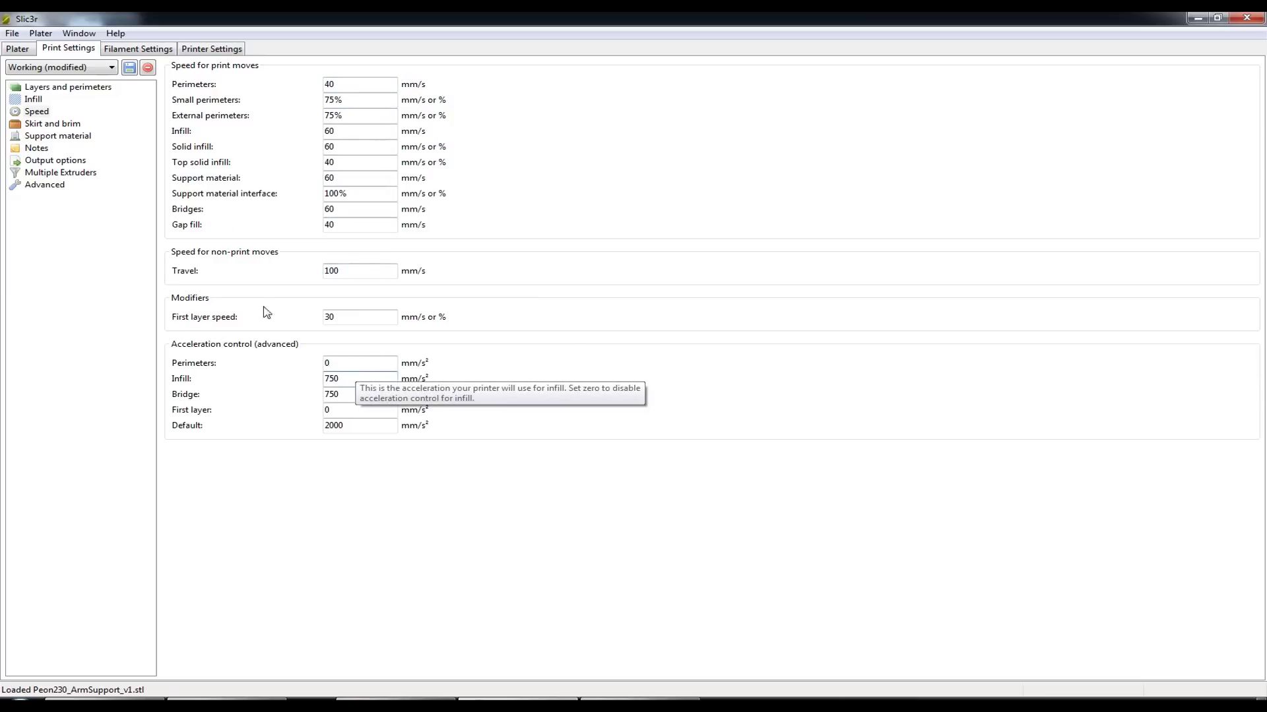
{"action": "left_click", "coordinate": [362, 130]}
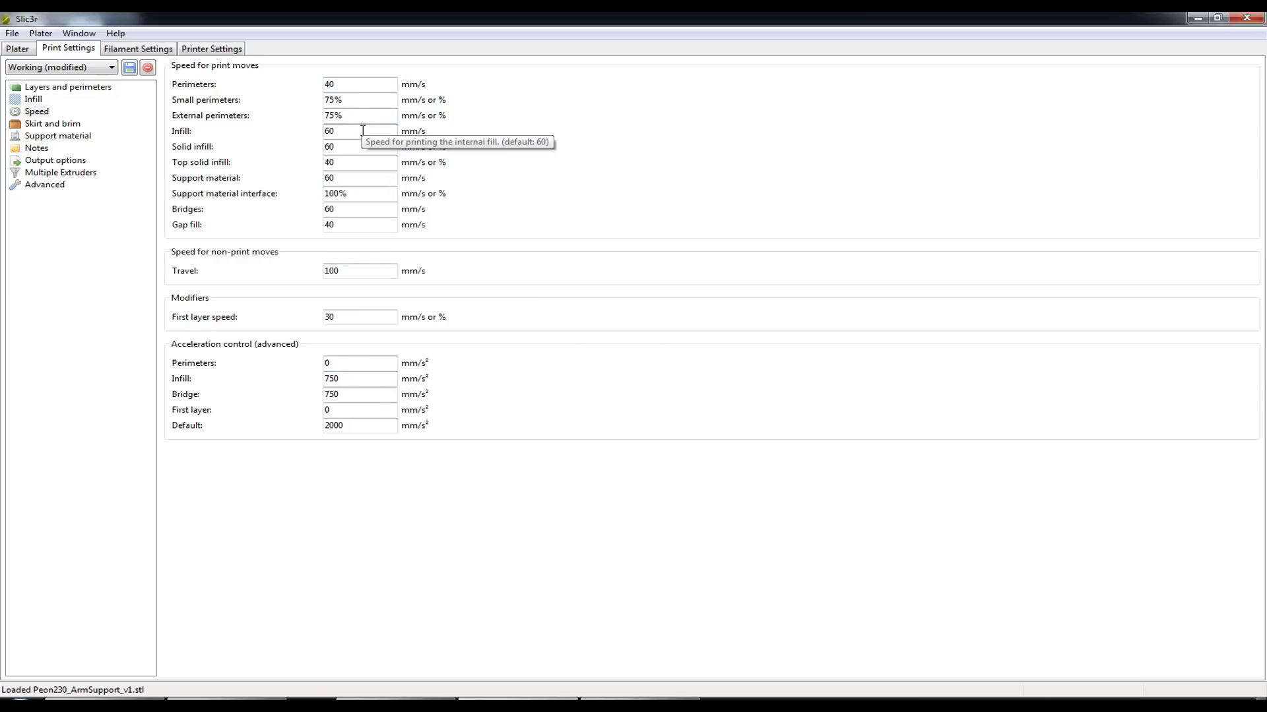
{"action": "left_click", "coordinate": [358, 380]}
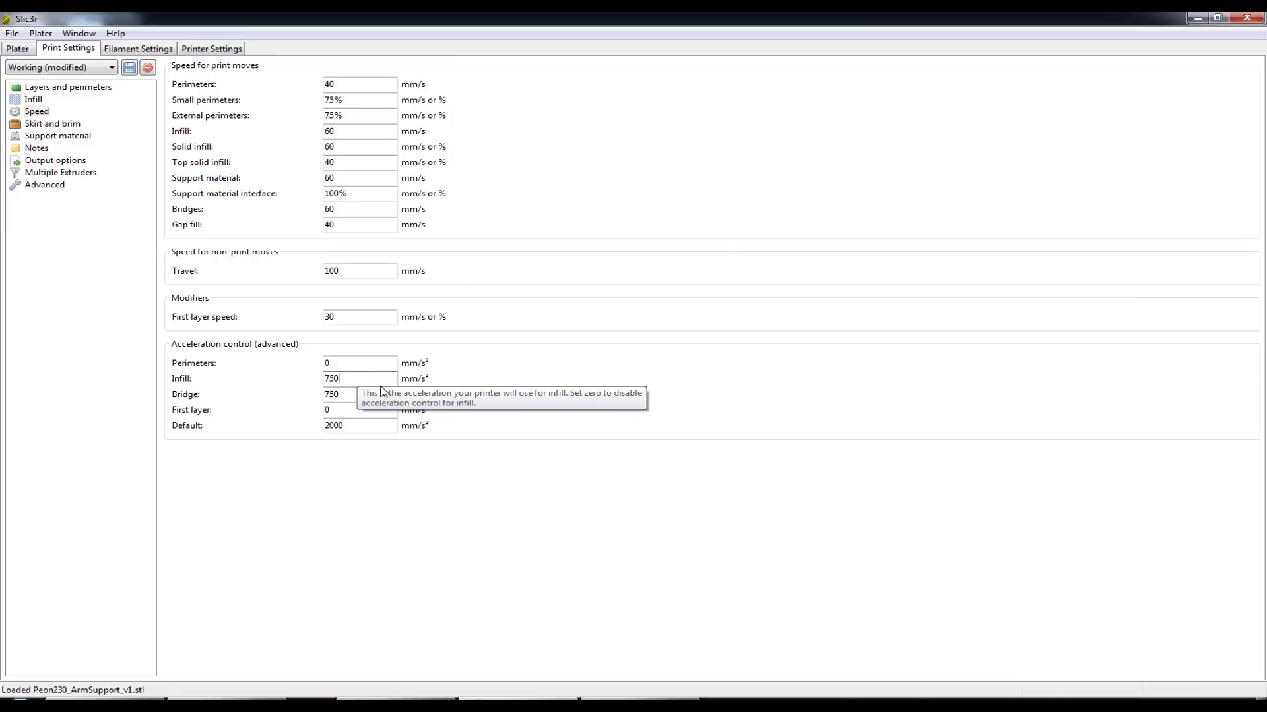
{"action": "left_click", "coordinate": [344, 395]}
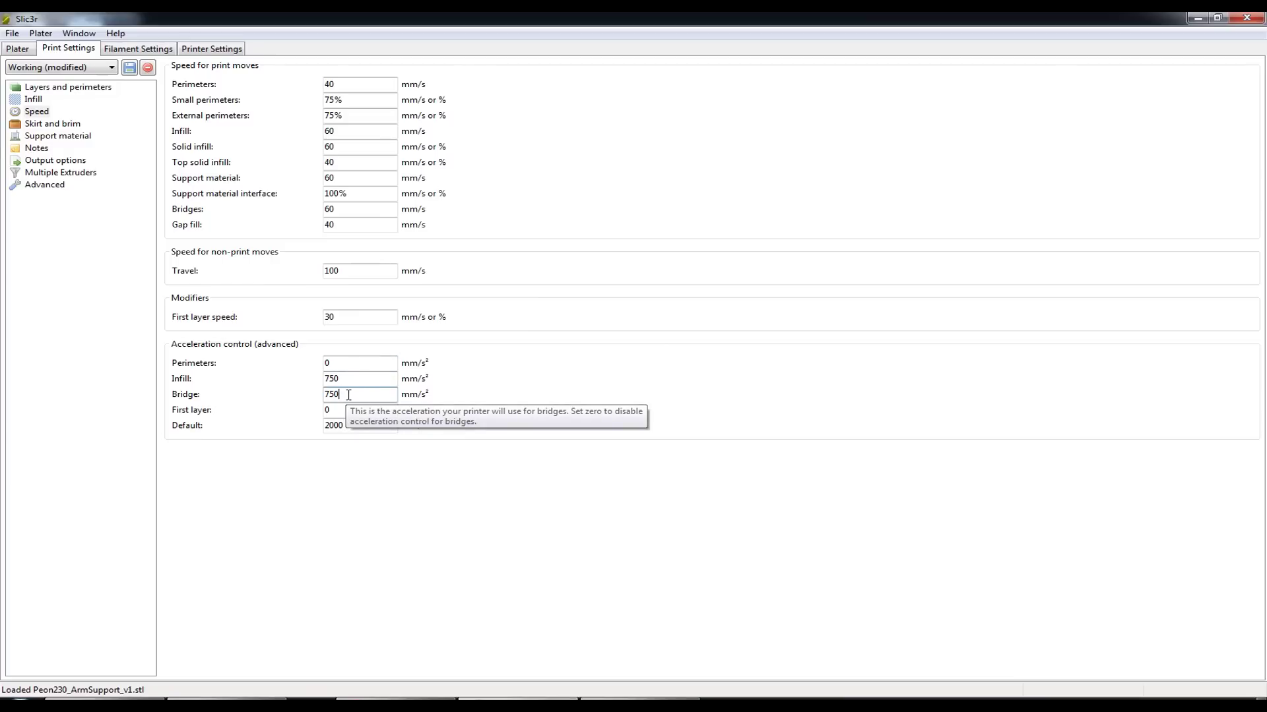
{"action": "left_click", "coordinate": [352, 393]}
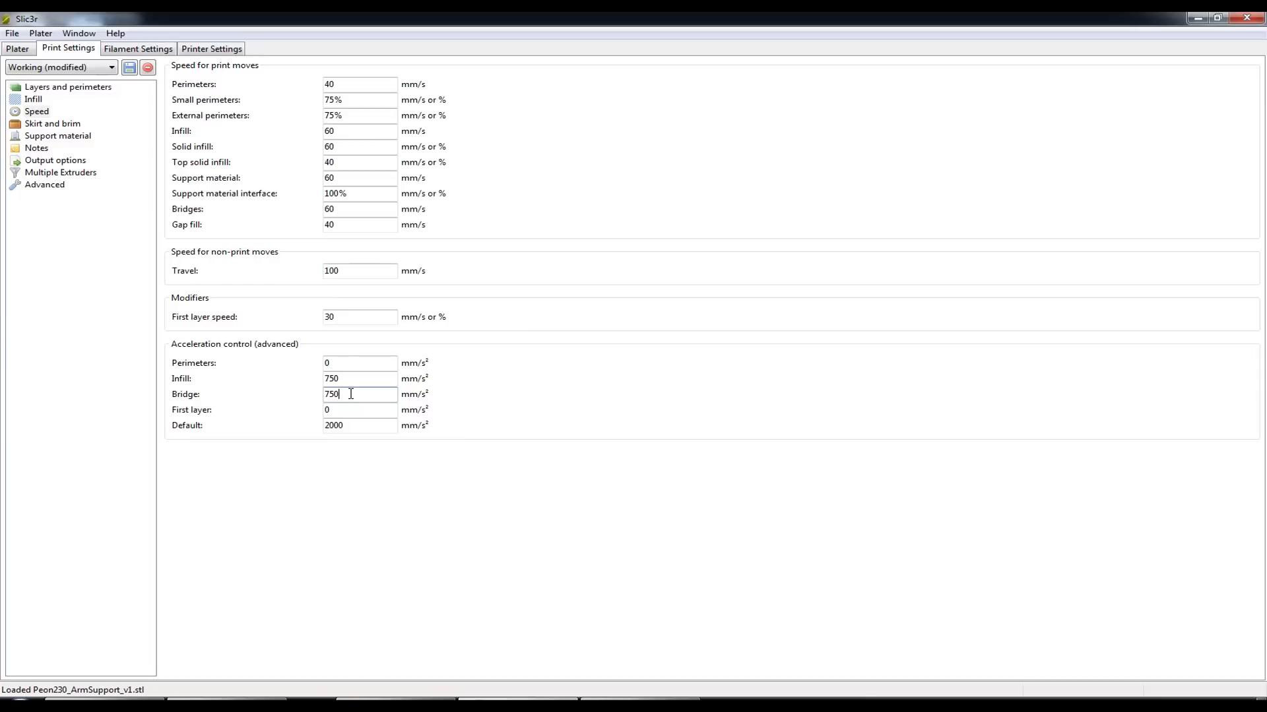
{"action": "left_click", "coordinate": [367, 427]}
- Check the single skirt loop, skirt distance and 10 mm minimum extrusion length, then go to brim width
{"action": "left_click", "coordinate": [54, 124]}
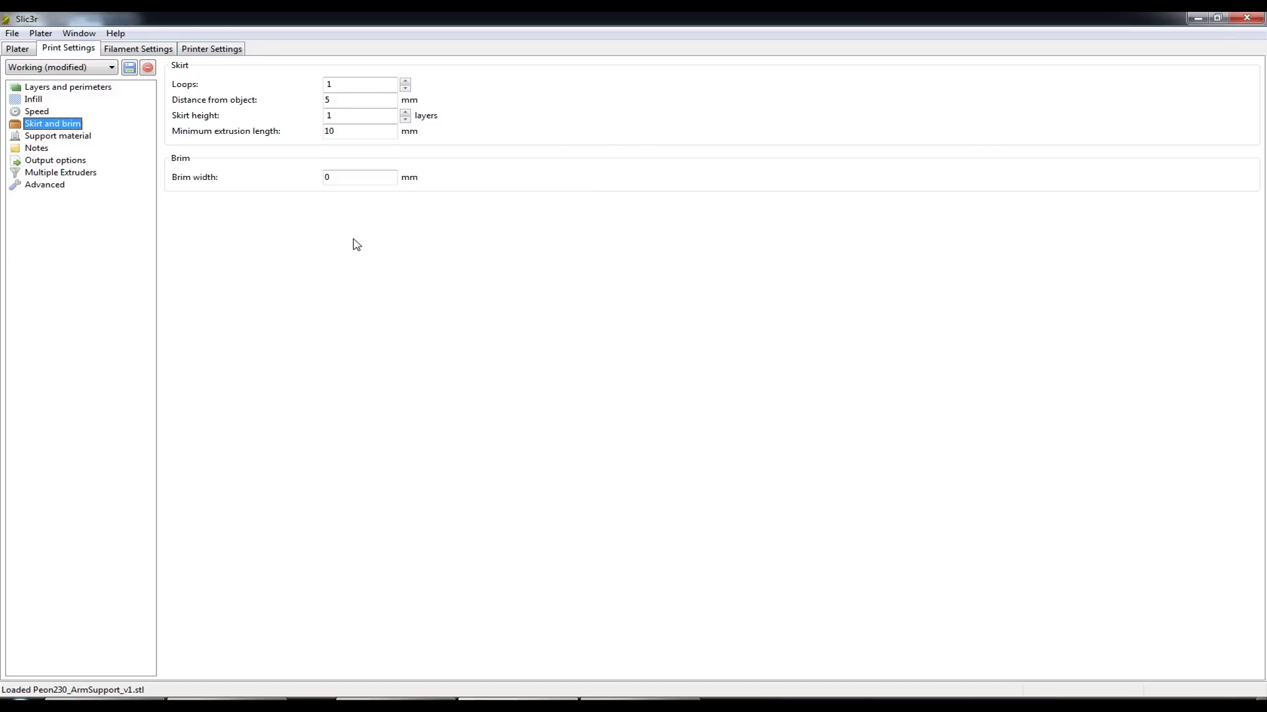
{"action": "left_click", "coordinate": [342, 132]}
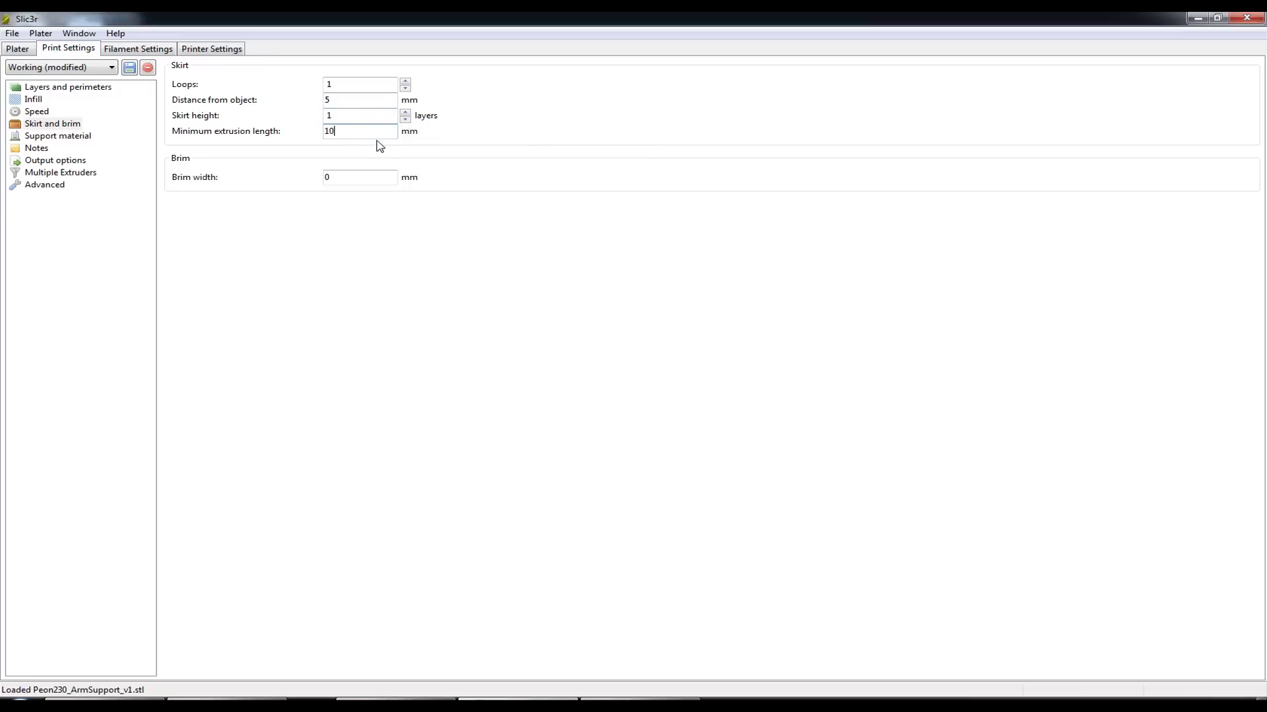
{"action": "left_click", "coordinate": [354, 99]}
{"action": "left_click", "coordinate": [350, 84]}
{"action": "left_click", "coordinate": [349, 131]}
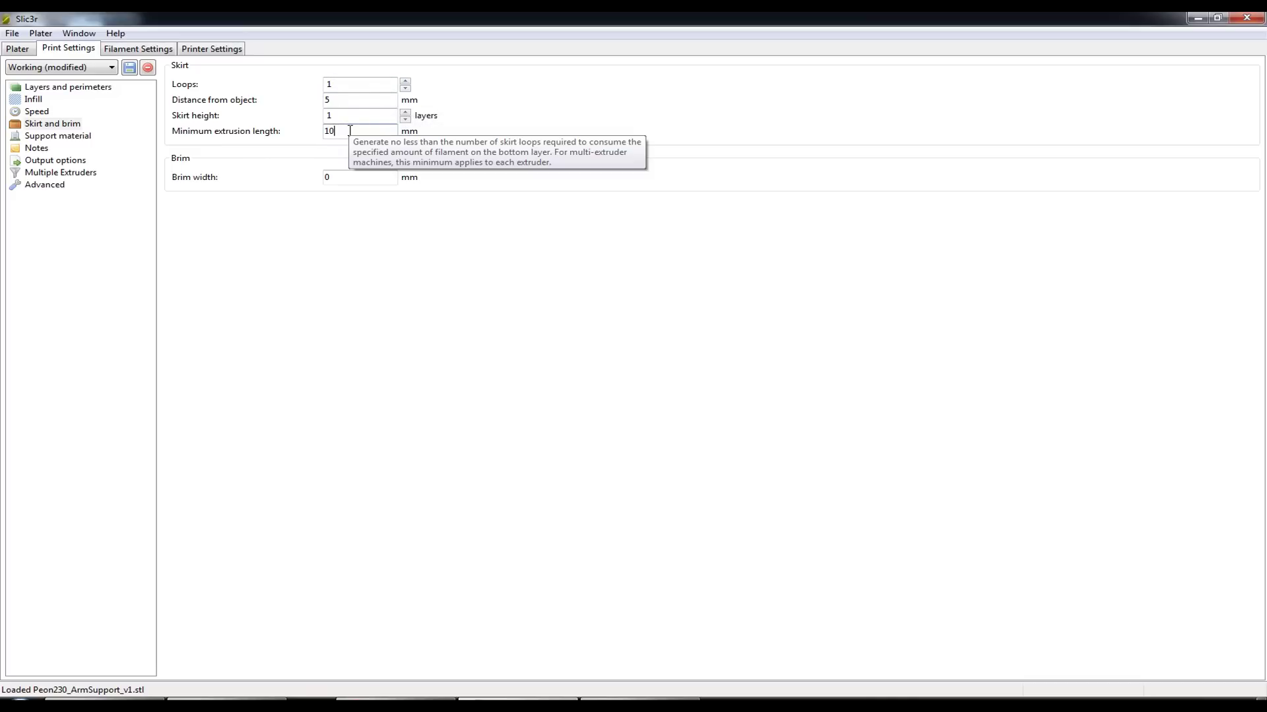
{"action": "left_click", "coordinate": [355, 84]}
{"action": "left_click", "coordinate": [351, 132]}
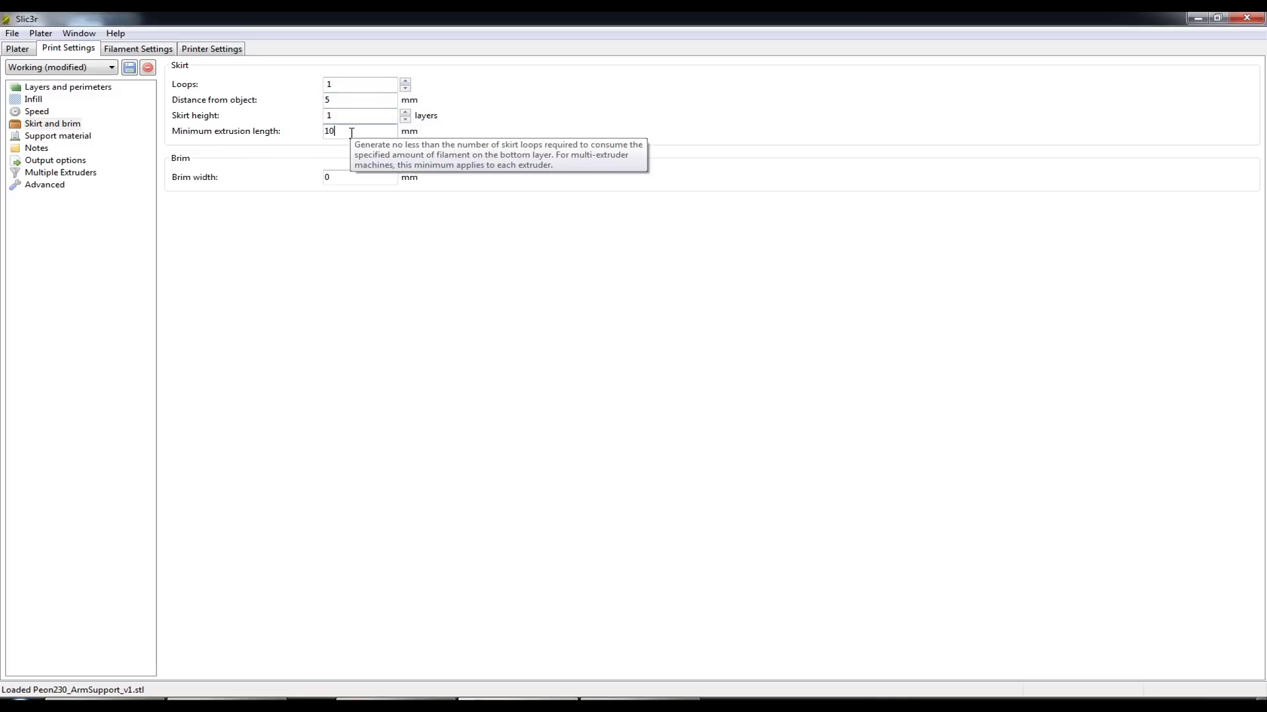
{"action": "key", "text": "Tab"}
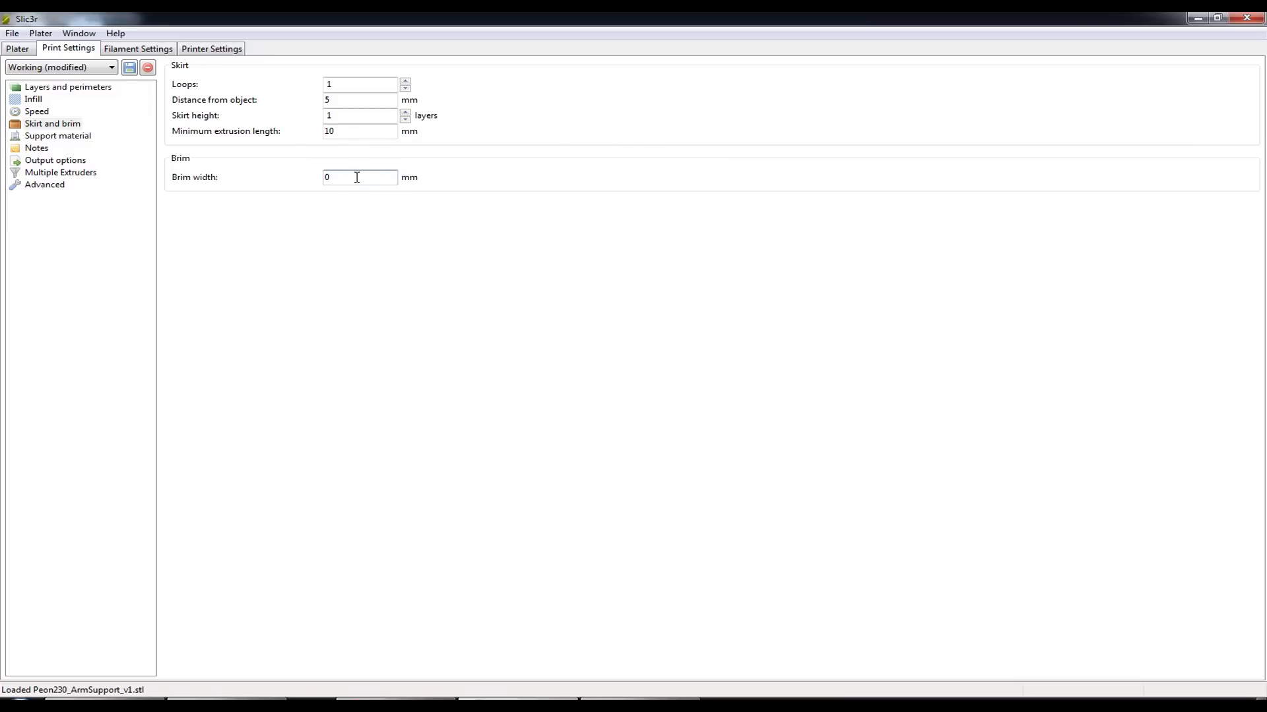
{"action": "left_click_drag", "start_coordinate": [356, 177], "coordinate": [321, 177]}
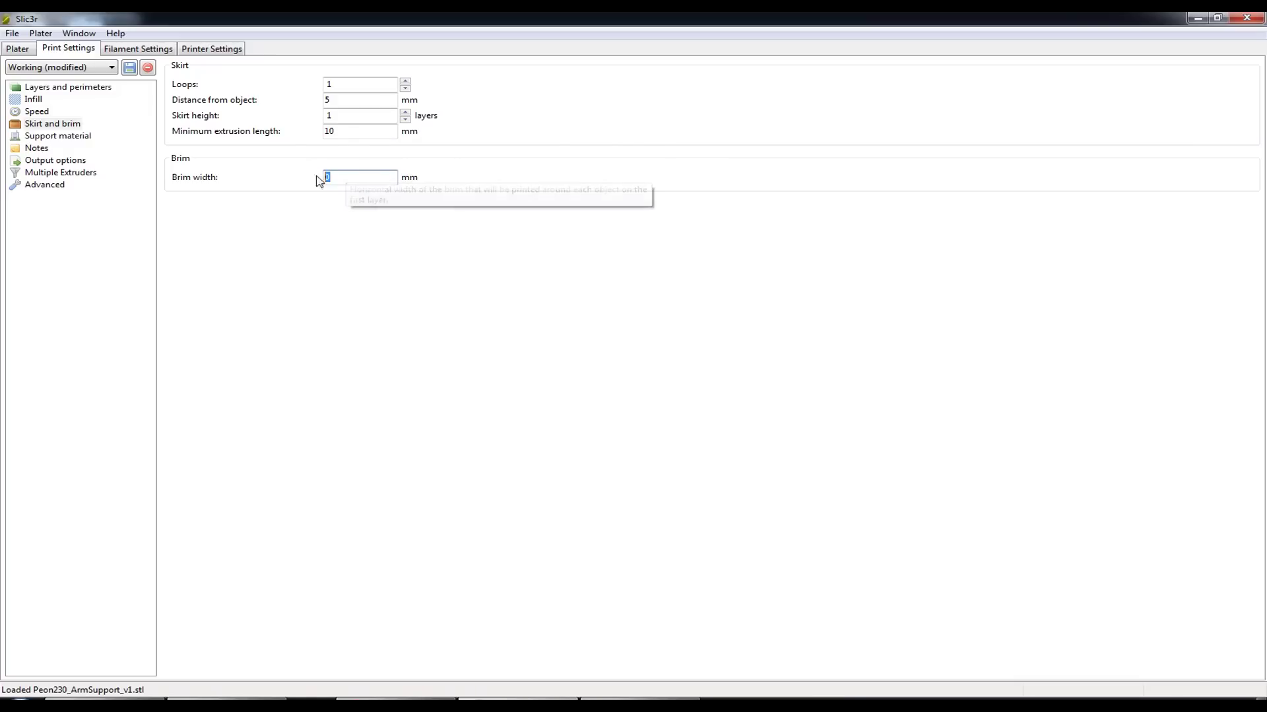
{"action": "left_click", "coordinate": [359, 177]}
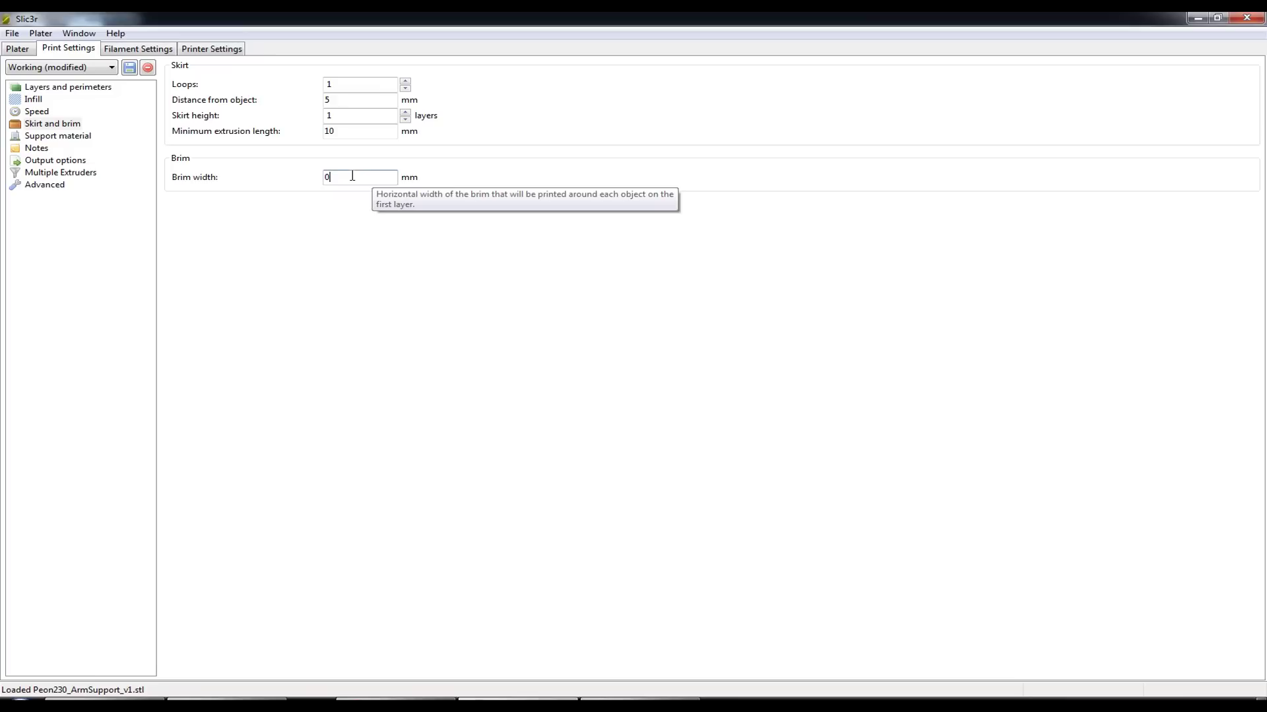
- Step through Support material, Notes, Output options and Multiple Extruders to reach the Advanced page
{"action": "left_click", "coordinate": [51, 137]}
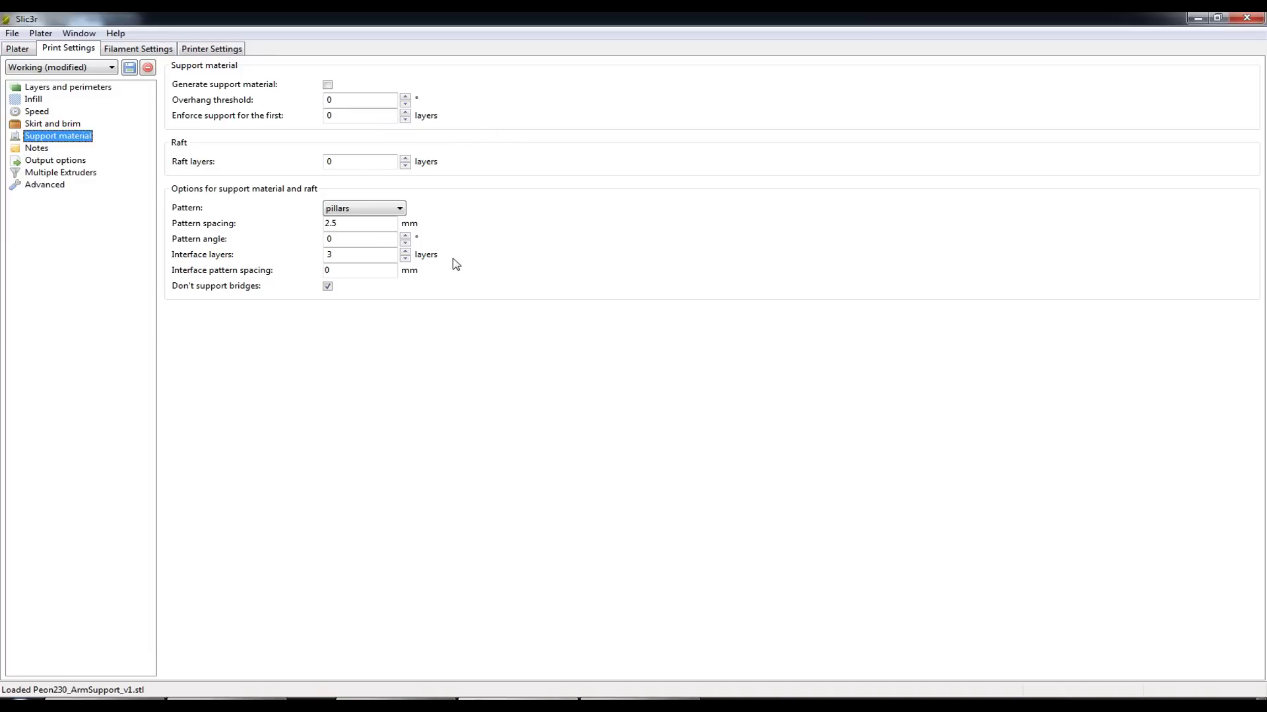
{"action": "left_click", "coordinate": [37, 150]}
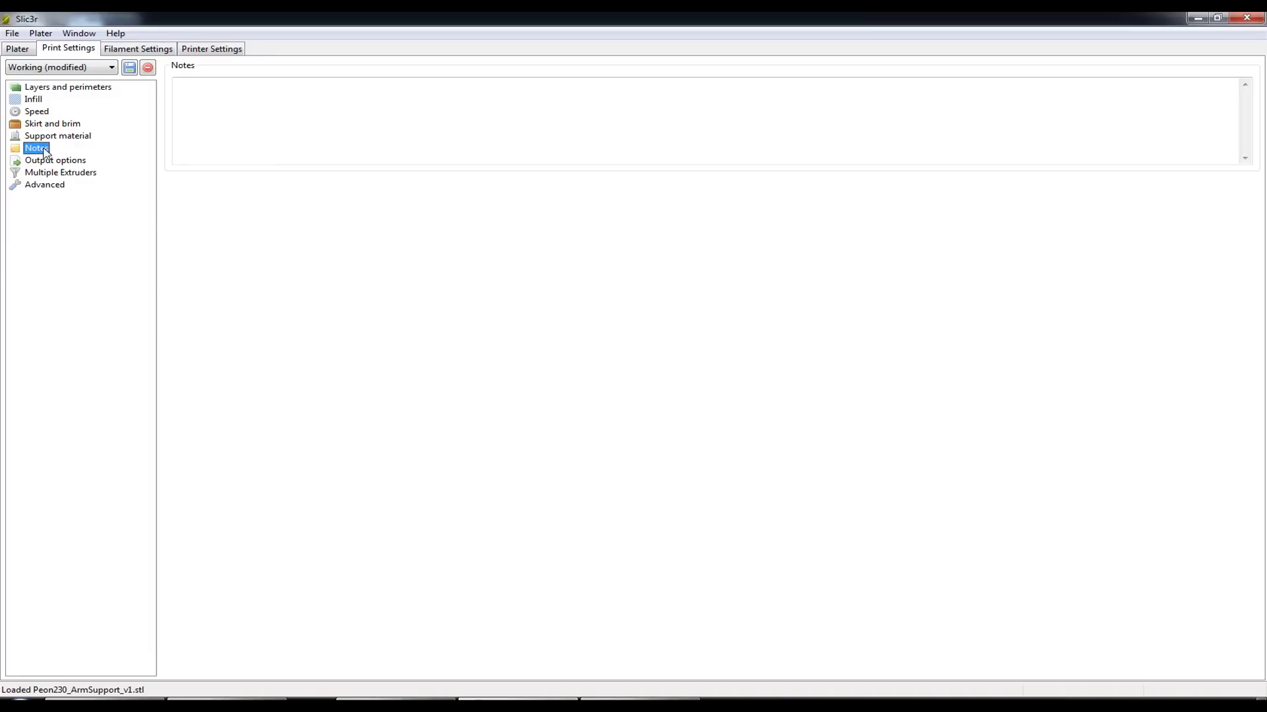
{"action": "left_click", "coordinate": [59, 161]}
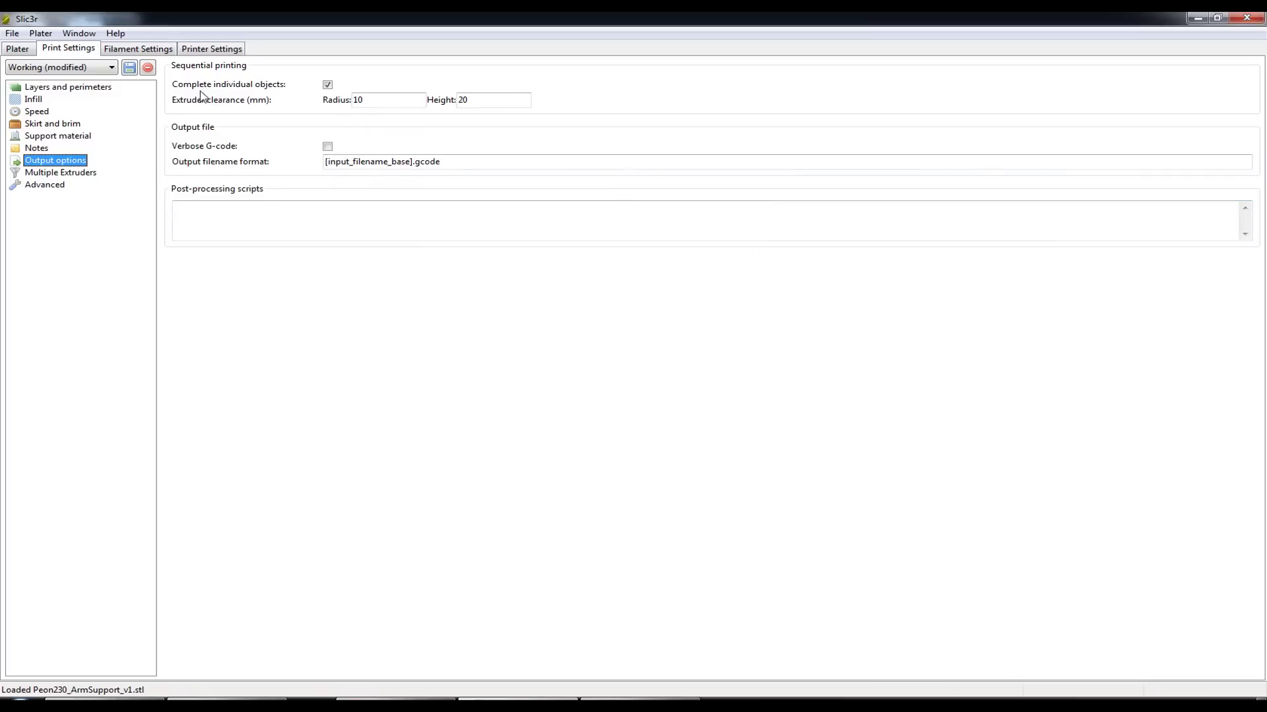
{"action": "left_click", "coordinate": [58, 174]}
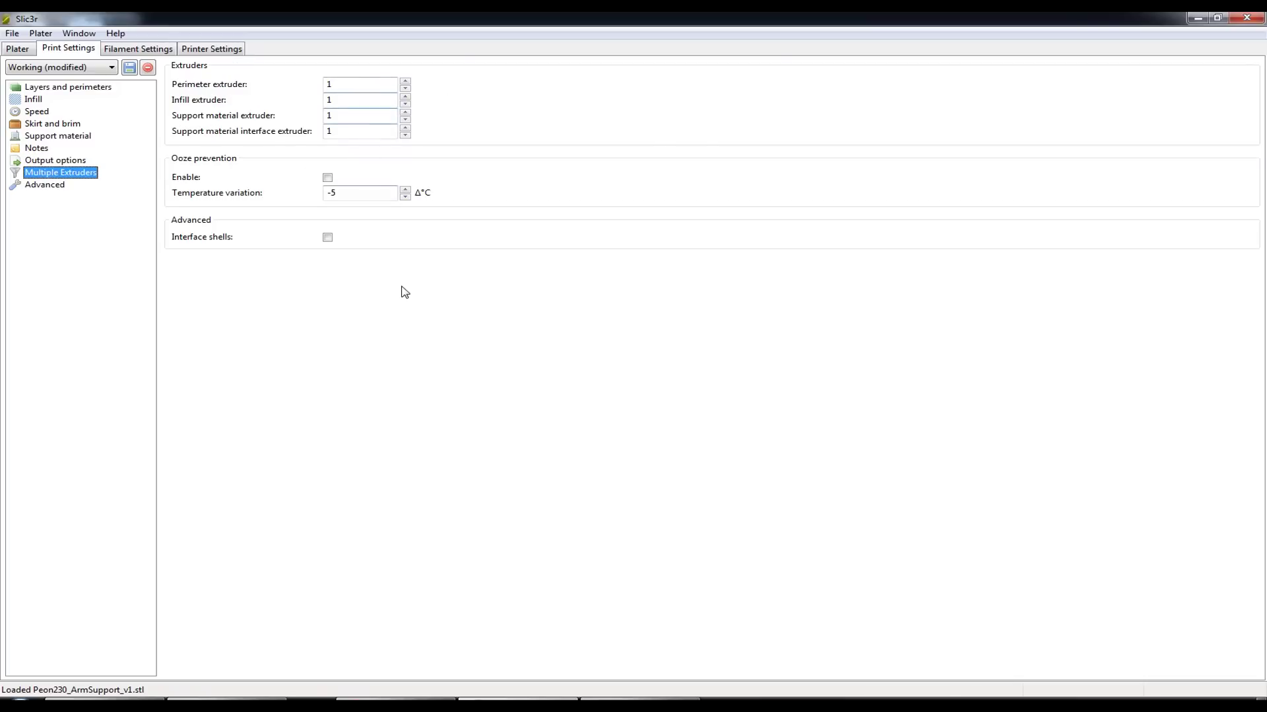
{"action": "left_click", "coordinate": [51, 189]}
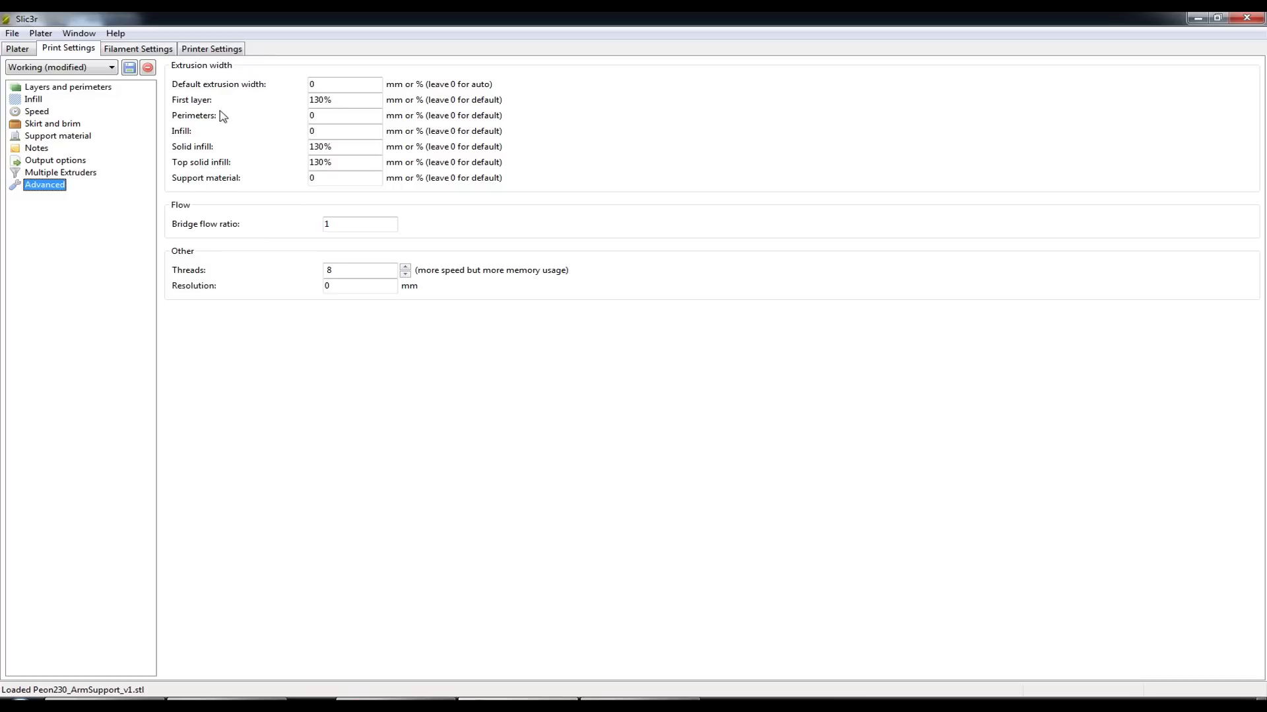
{"action": "left_click", "coordinate": [40, 90]}
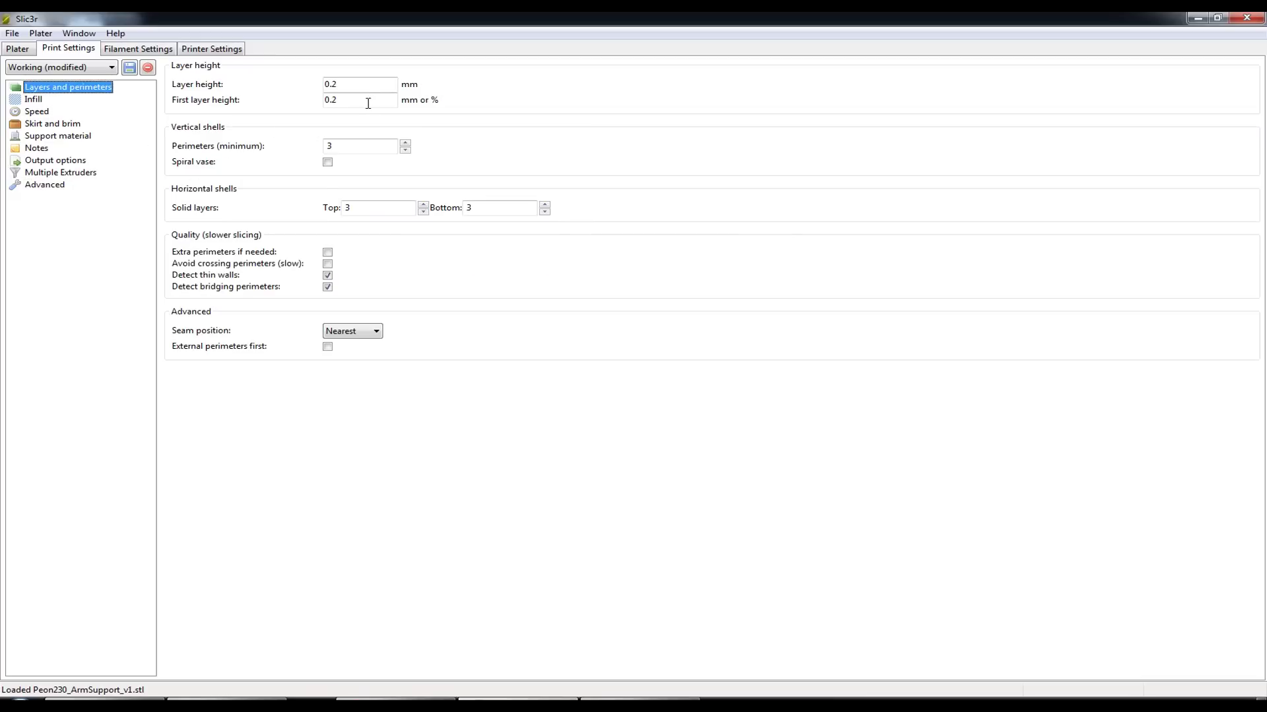
{"action": "left_click", "coordinate": [344, 99]}
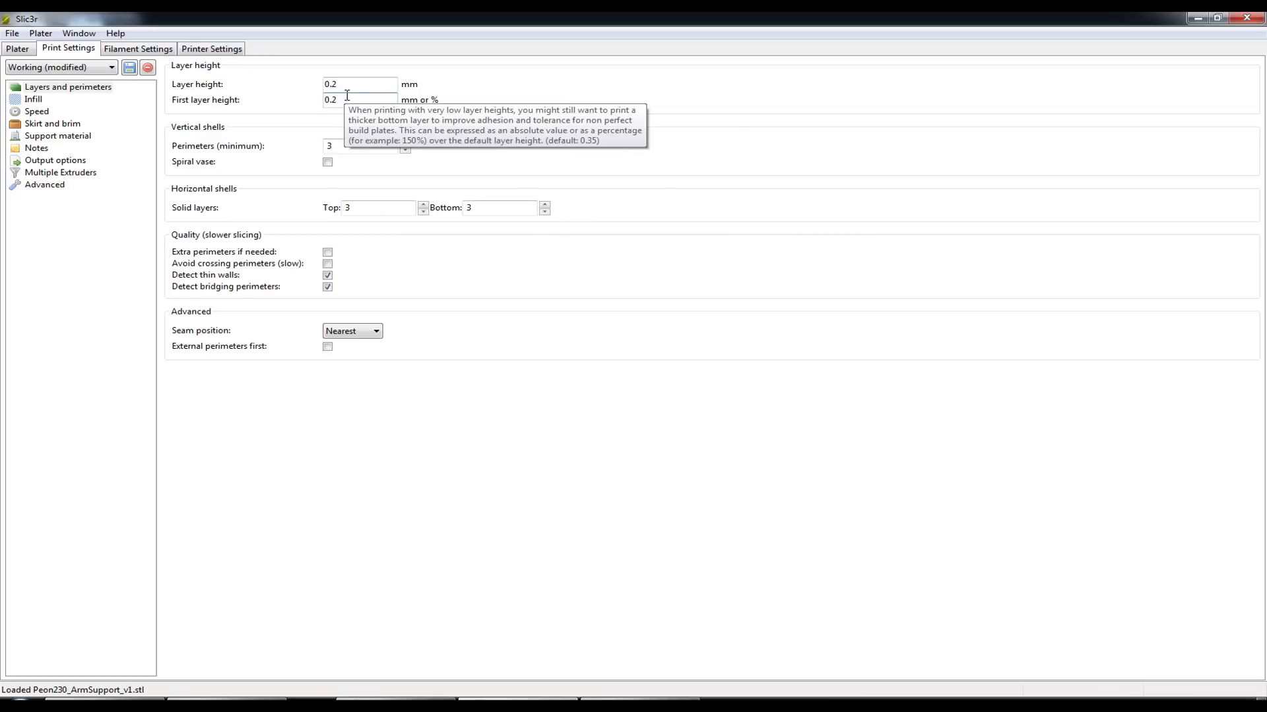
{"action": "left_click", "coordinate": [349, 85]}
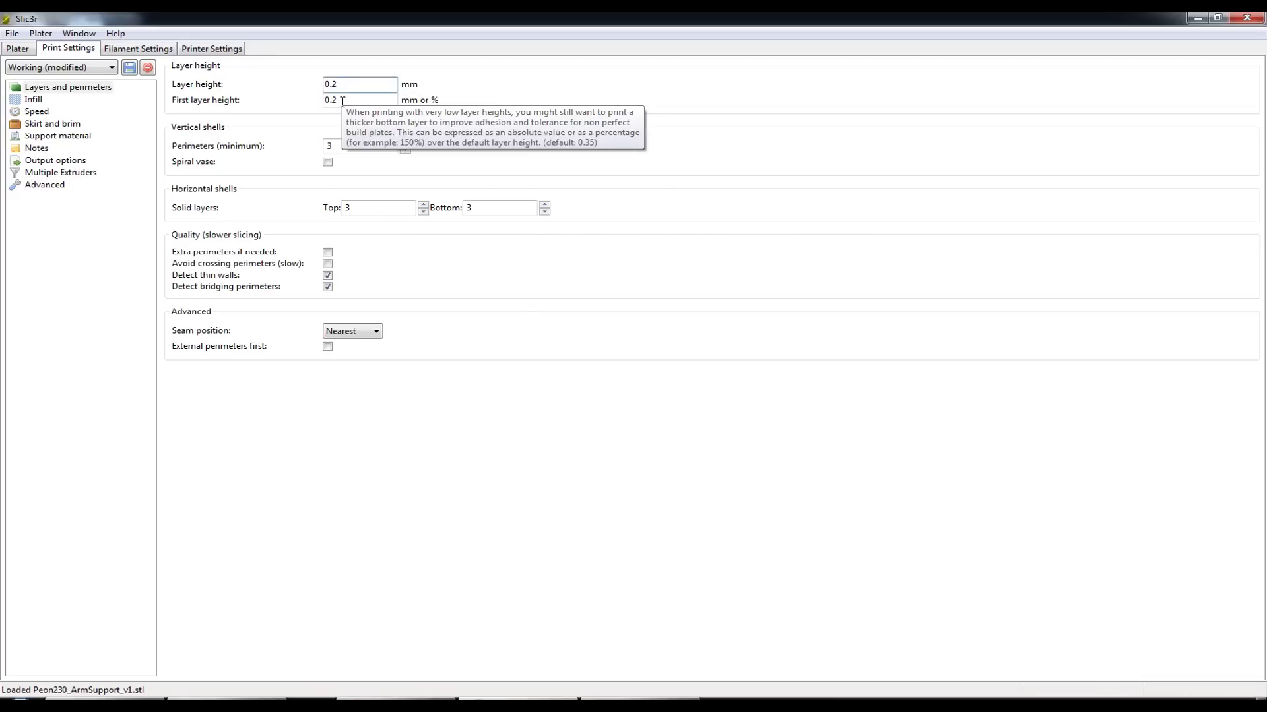
{"action": "left_click", "coordinate": [40, 186]}
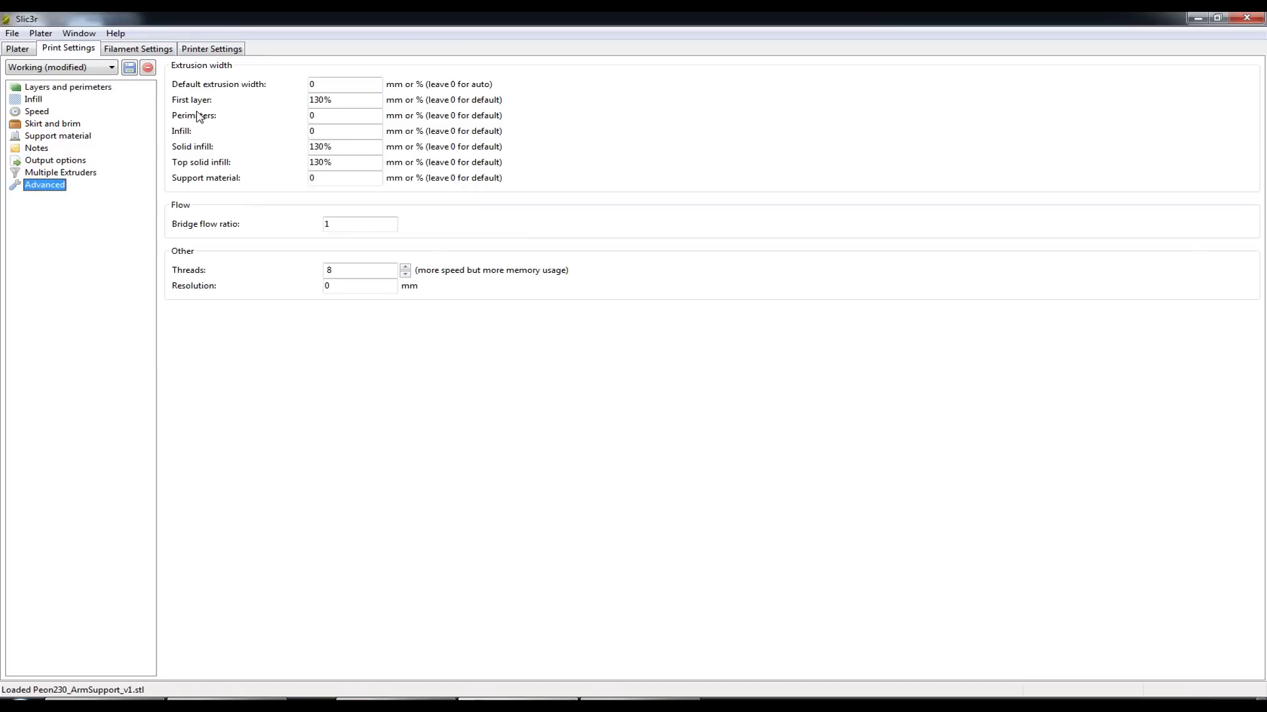
{"action": "left_click", "coordinate": [335, 102]}
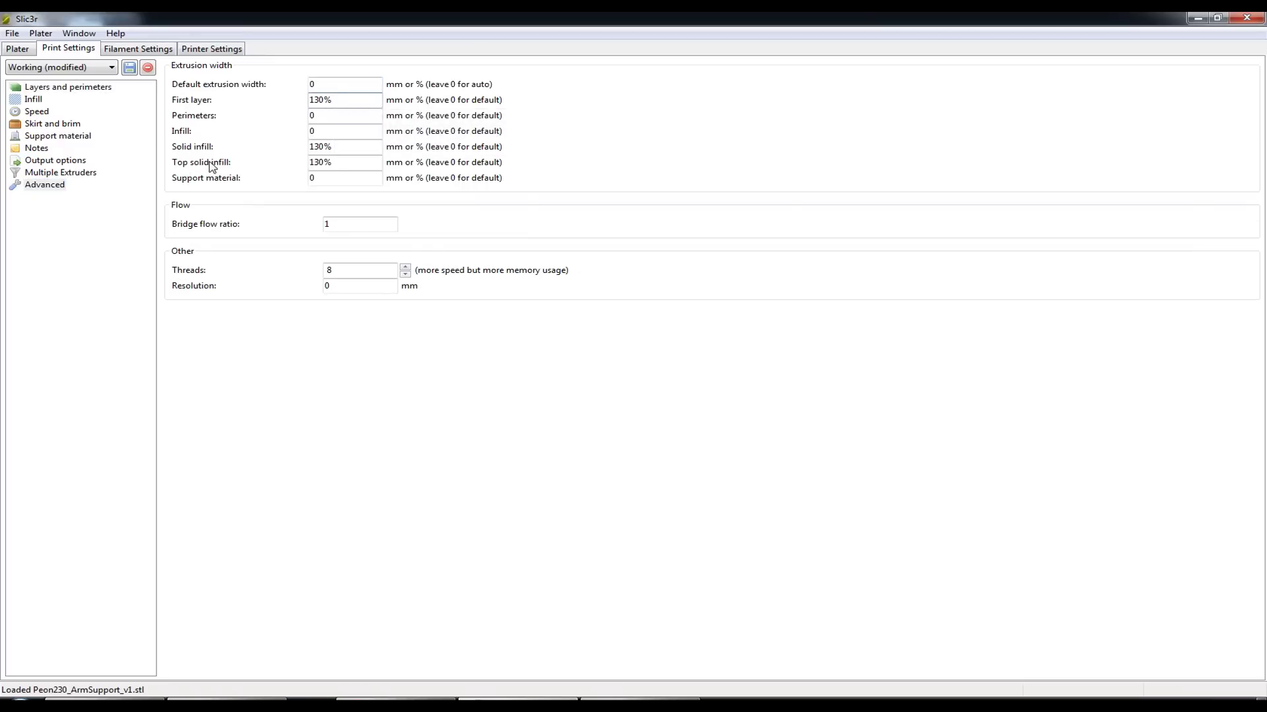
{"action": "left_click", "coordinate": [377, 163]}
{"action": "mouse_move", "coordinate": [353, 164]}
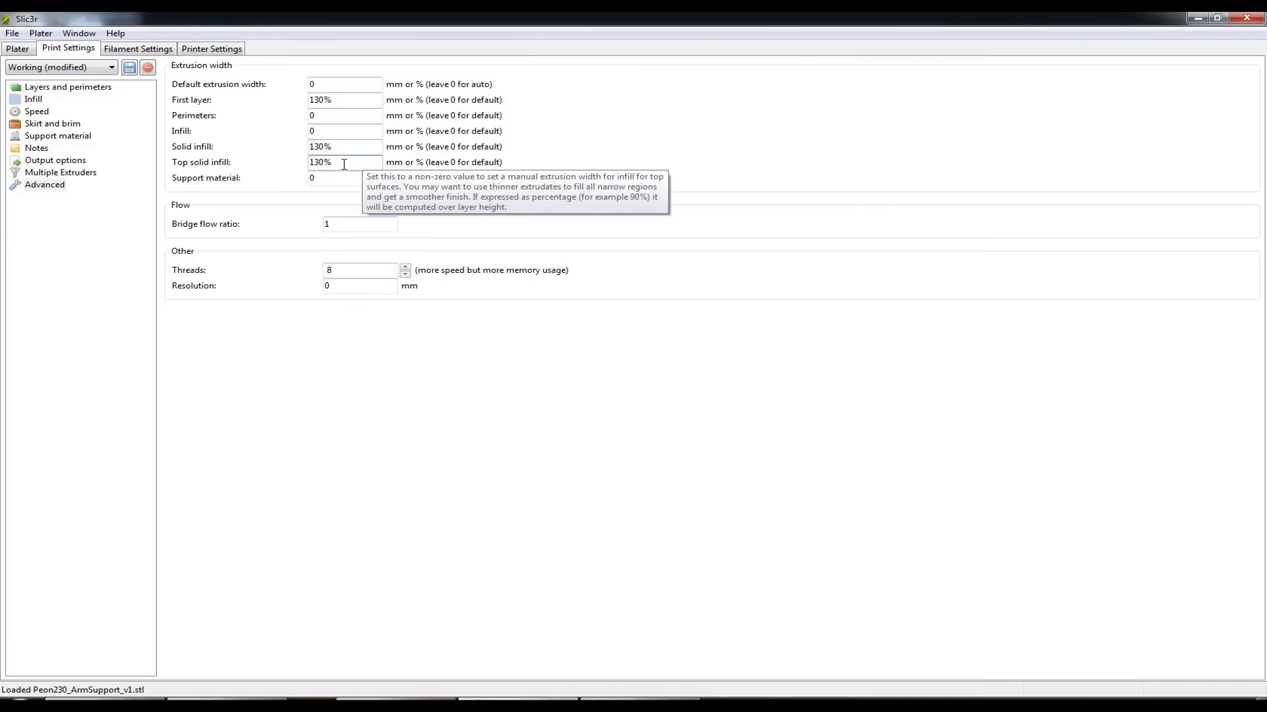
{"action": "mouse_move", "coordinate": [347, 99]}
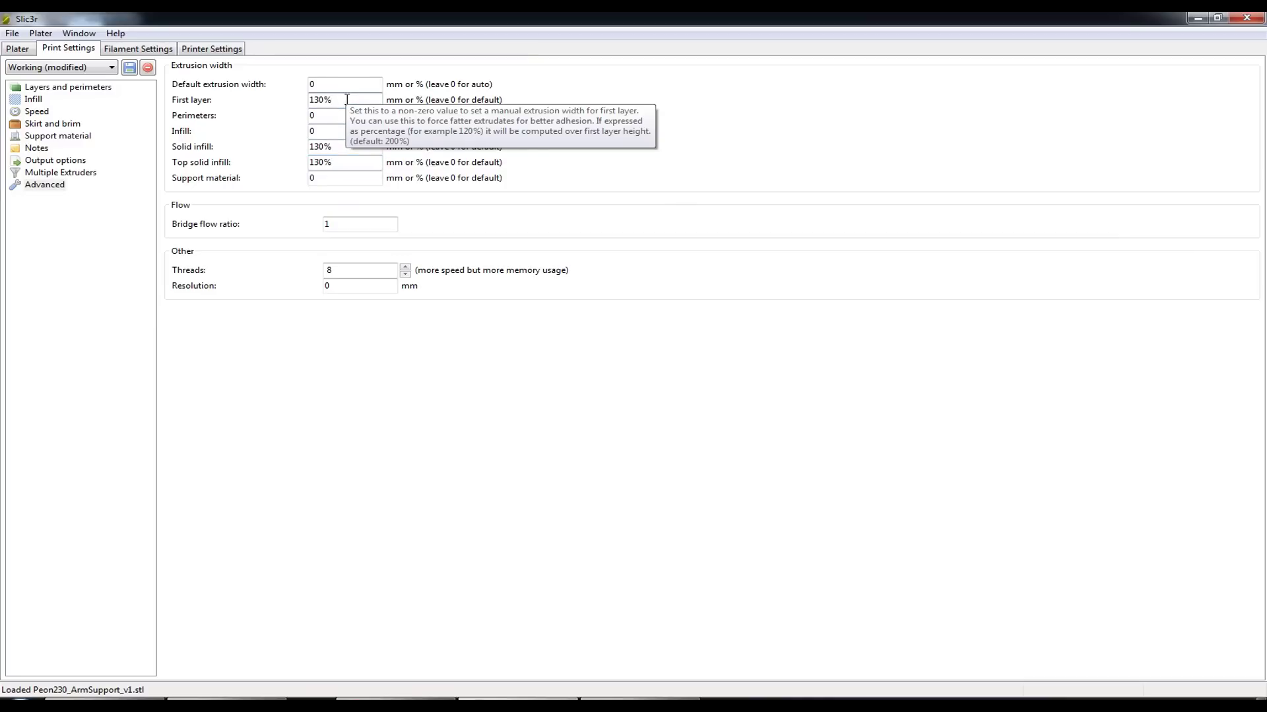
{"action": "left_click", "coordinate": [344, 162]}
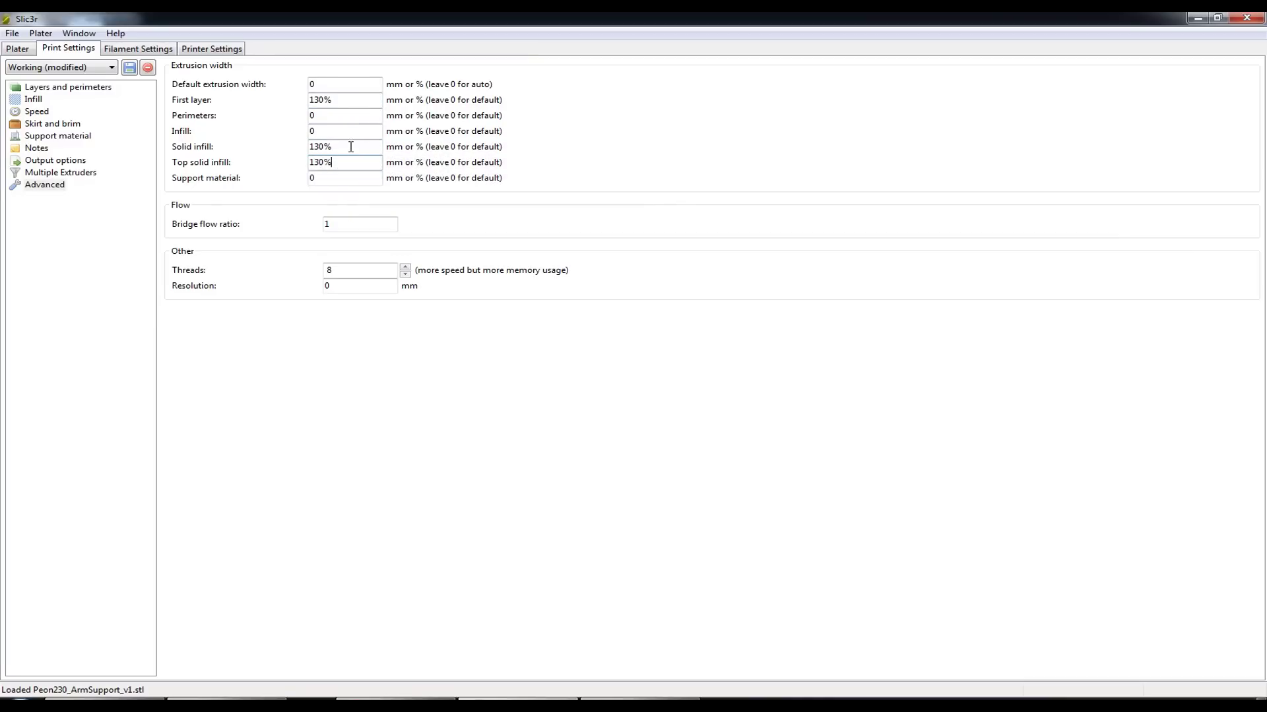
{"action": "left_click", "coordinate": [343, 100]}
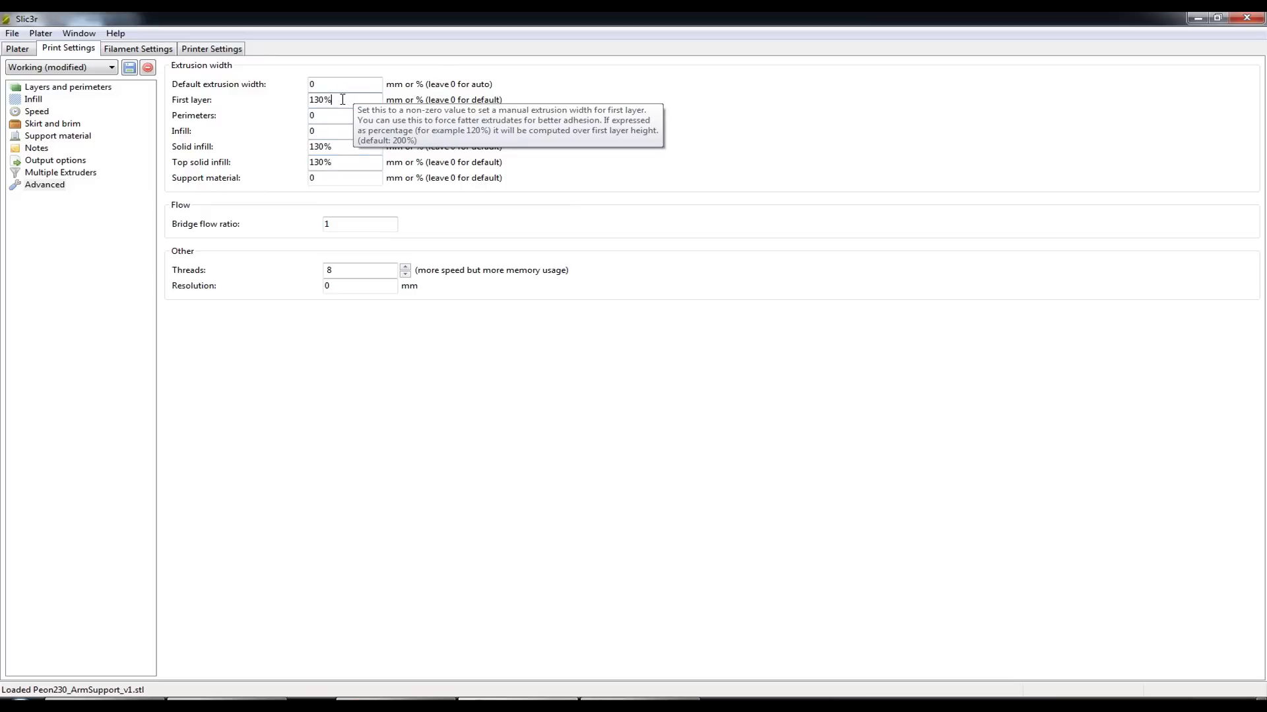